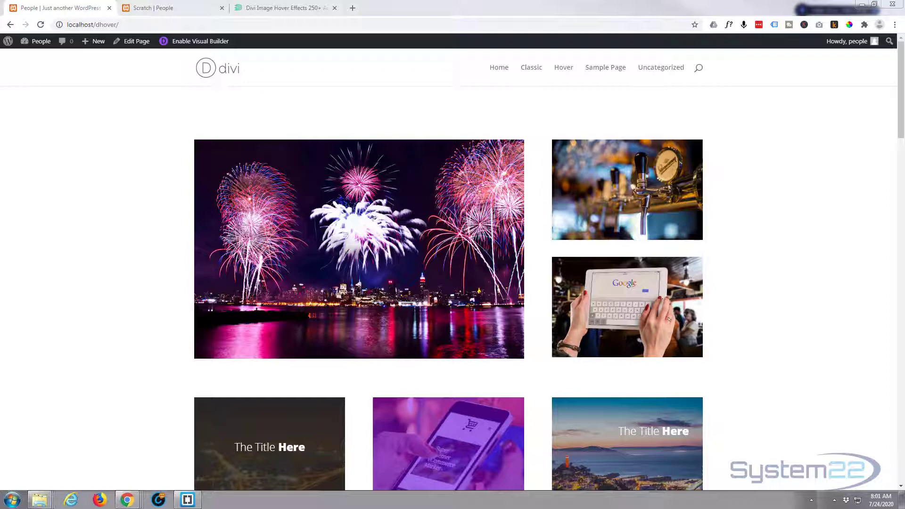
- Examine the image hover effects in the rows of the demo page
mouse_move(306, 344)
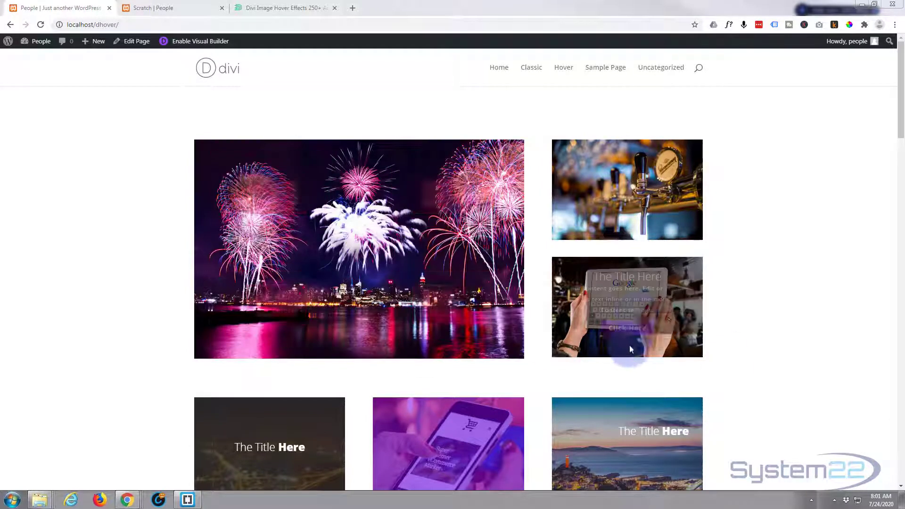
mouse_move(622, 202)
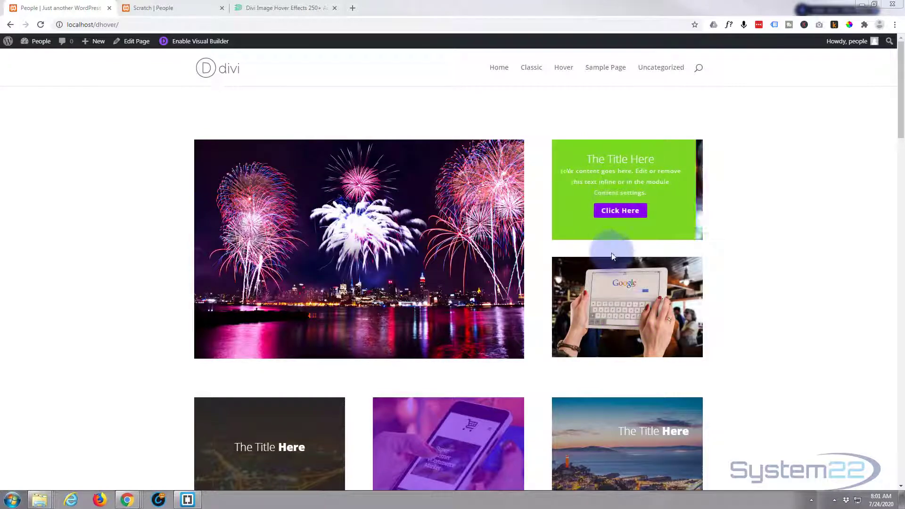
scroll(760, 267, "down", 8)
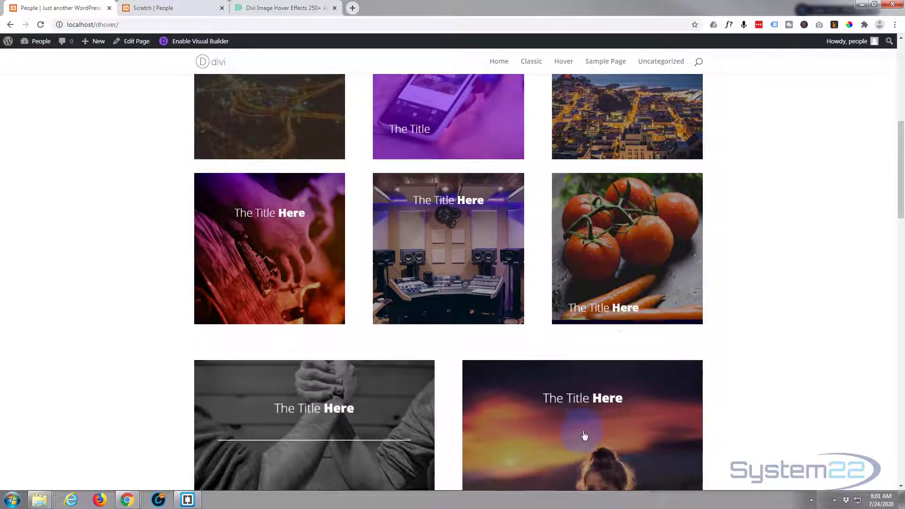
mouse_move(583, 435)
scroll(583, 434, "down", 3)
scroll(583, 430, "down", 4)
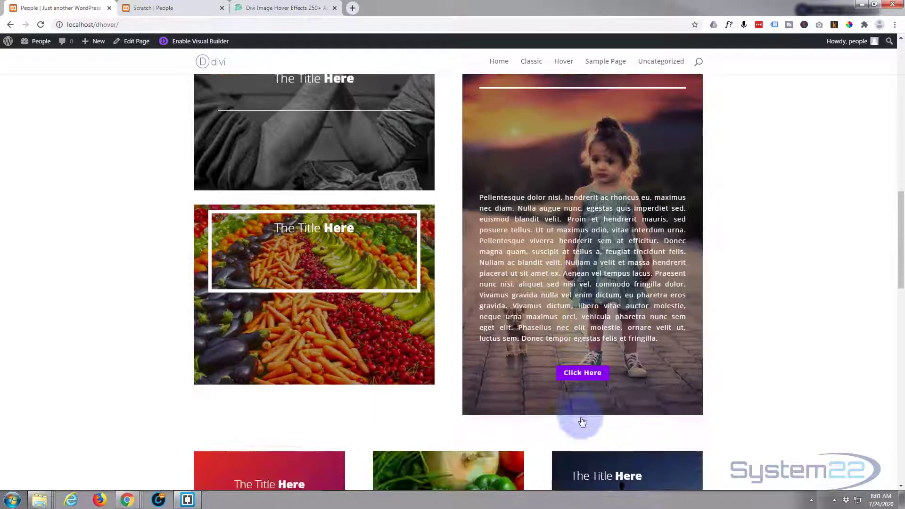
scroll(568, 364, "down", 2)
scroll(568, 361, "down", 3)
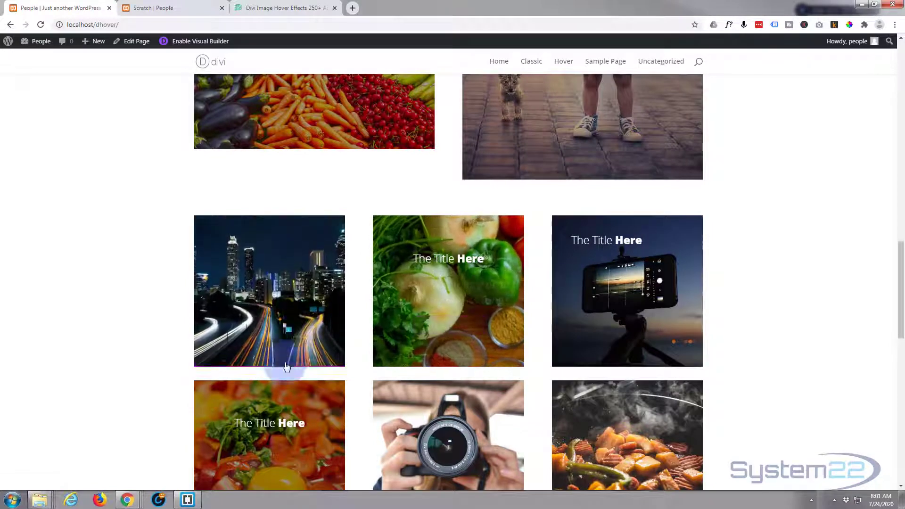
scroll(351, 391, "down", 2)
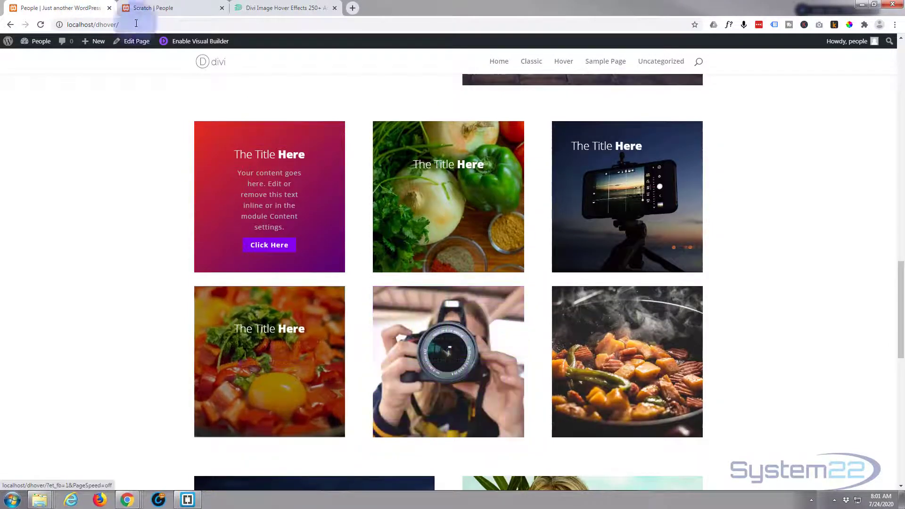
- Check the Divi Image Hover product page and review the remaining images down to the end of the demo page
left_click(278, 6)
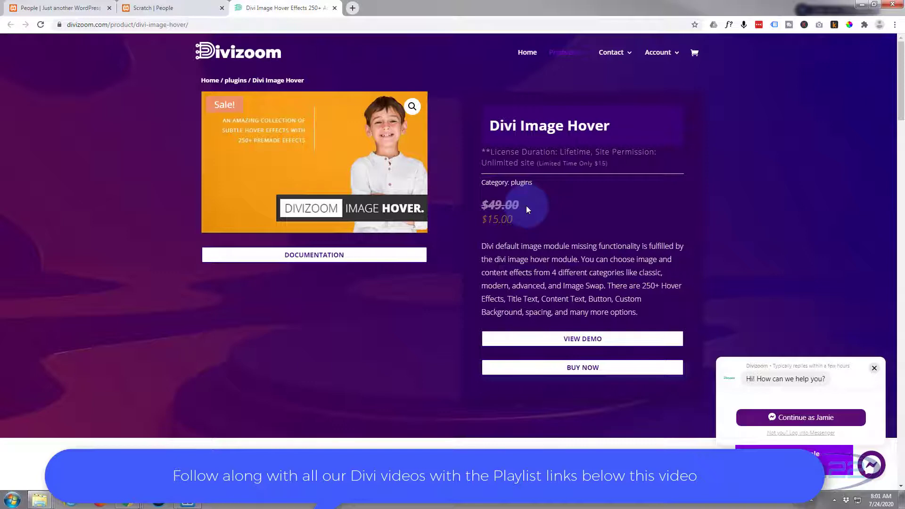
left_click(52, 8)
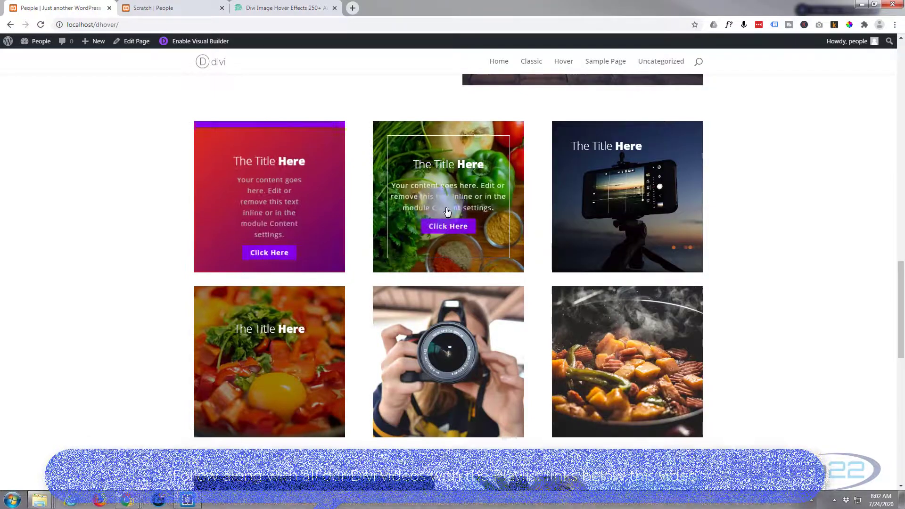
scroll(623, 364, "down", 10)
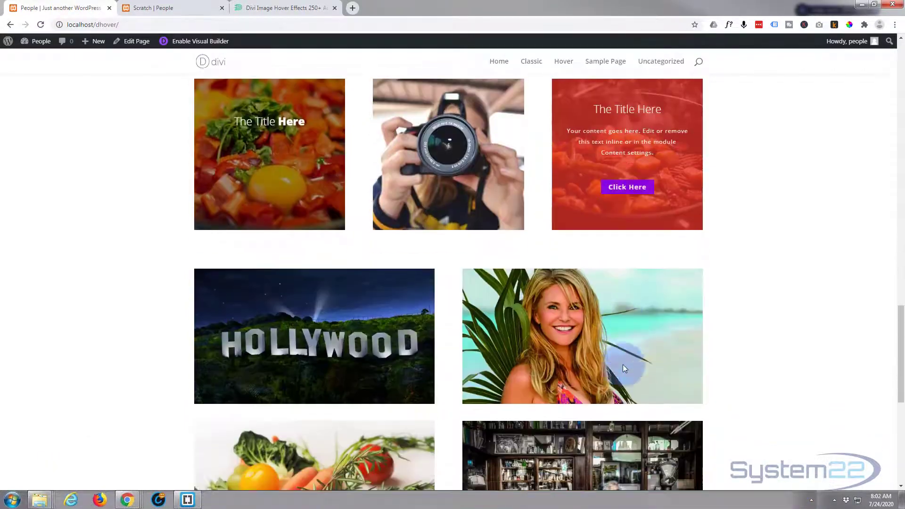
scroll(330, 245, "down", 3)
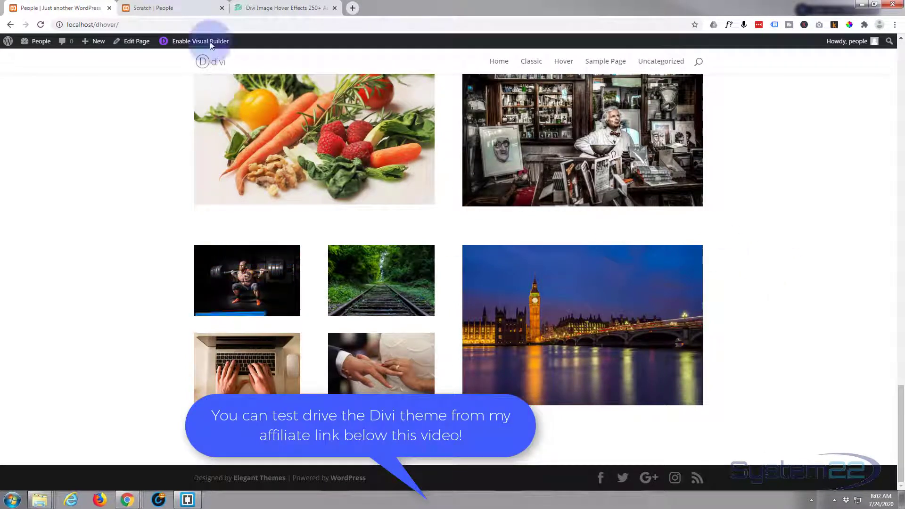
- Enable the Visual Builder on the Scratch page and insert a Text module in the empty column beside the city photo
left_click(178, 8)
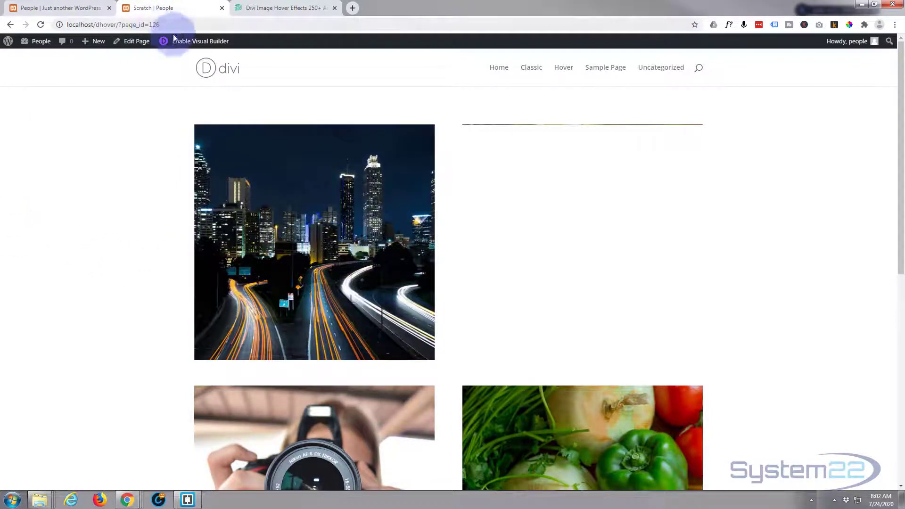
left_click(199, 46)
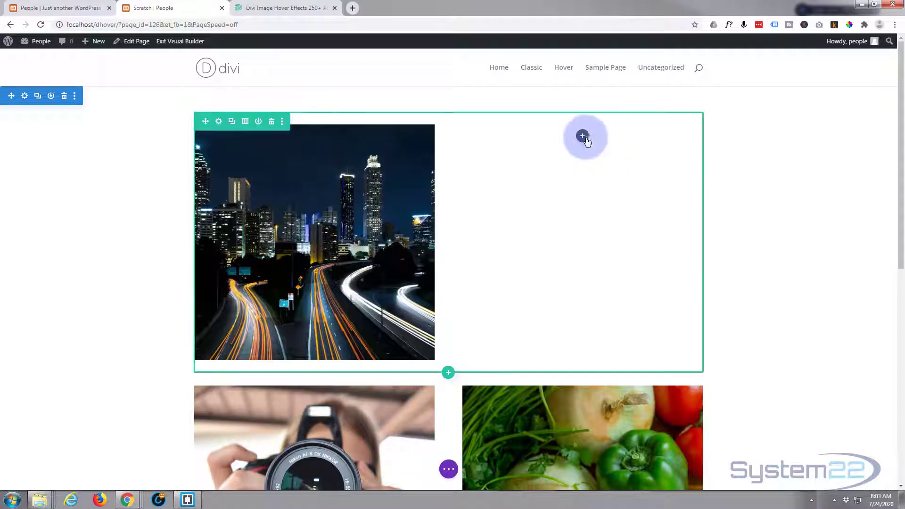
left_click(582, 136)
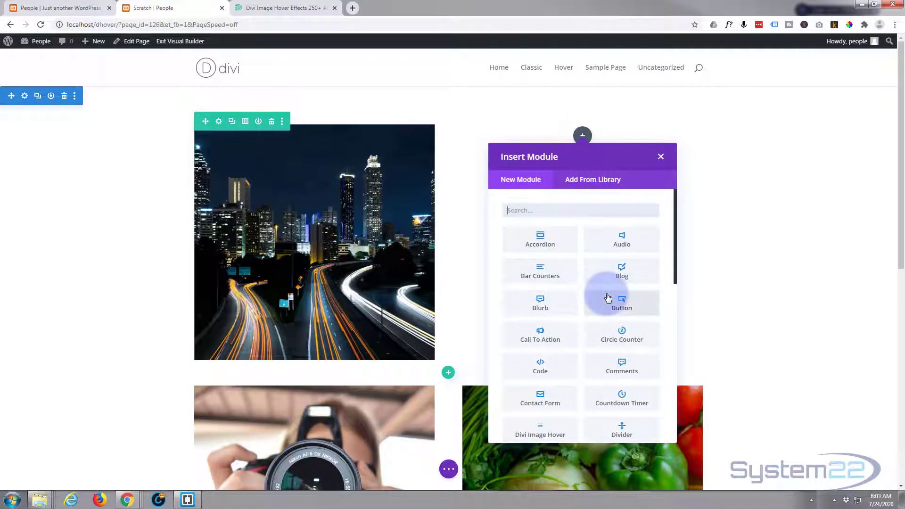
scroll(608, 298, "down", 3)
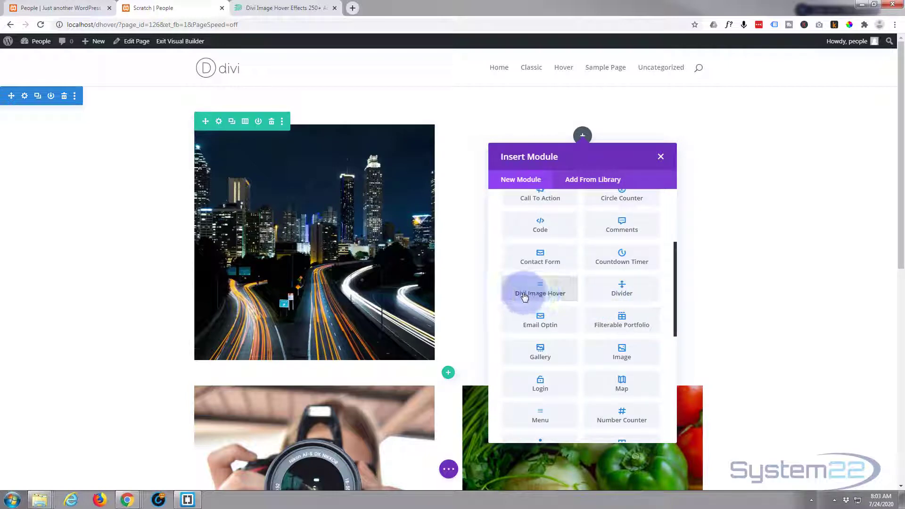
scroll(630, 293, "down", 2)
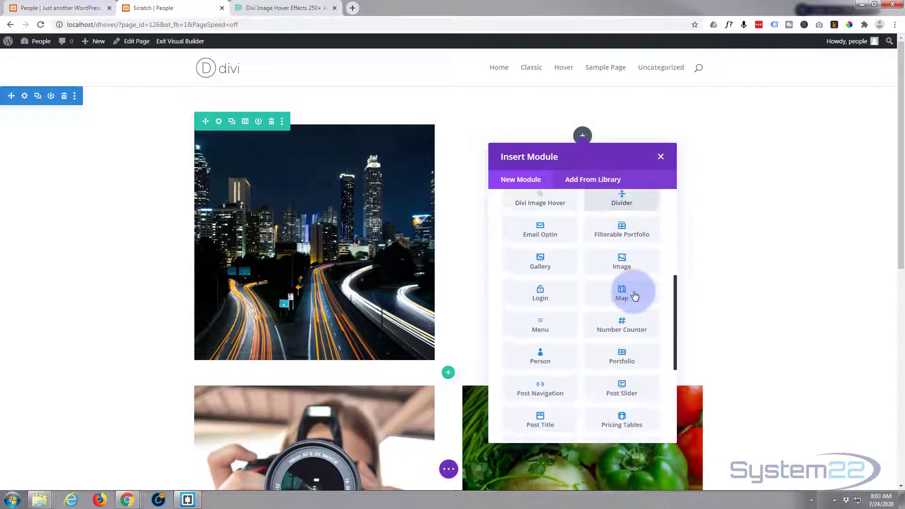
scroll(636, 296, "down", 4)
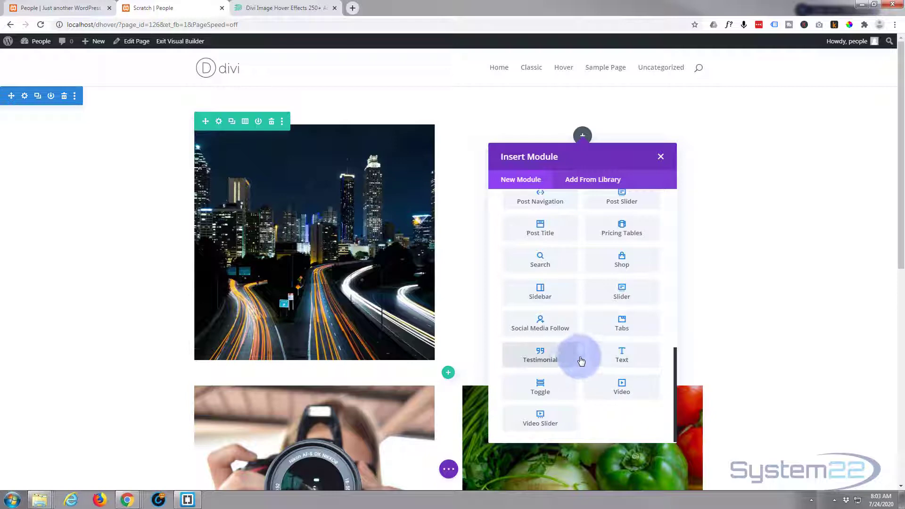
left_click(622, 358)
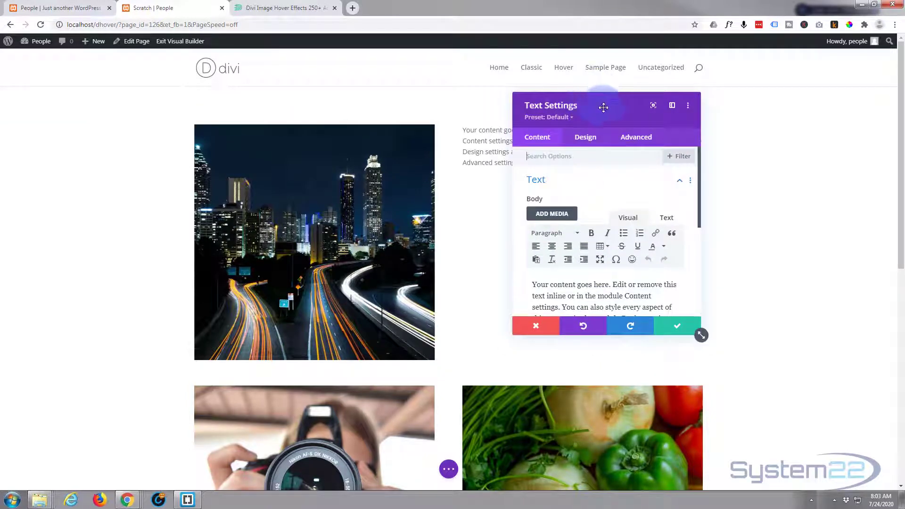
left_click_drag(602, 105, 334, 125)
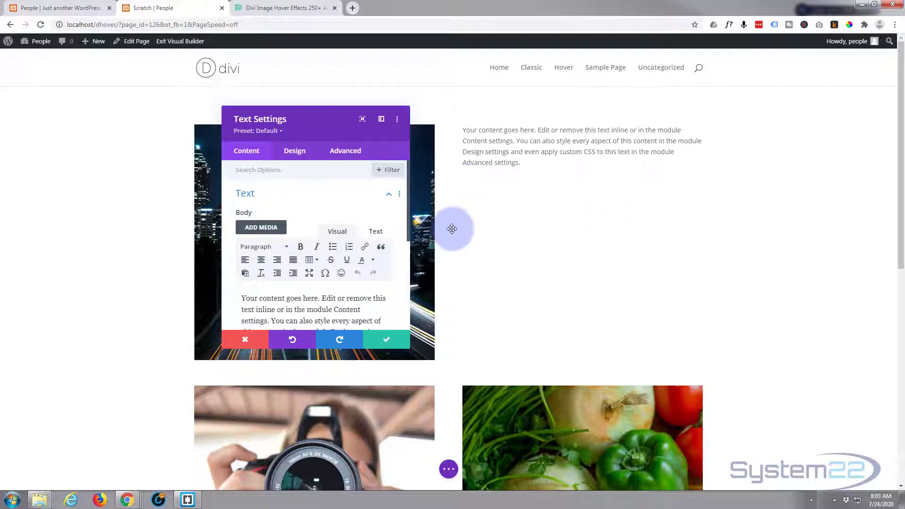
- Add the title line "Beachlife" and a "By" line with the author's name above the placeholder text in the module body
mouse_move(309, 208)
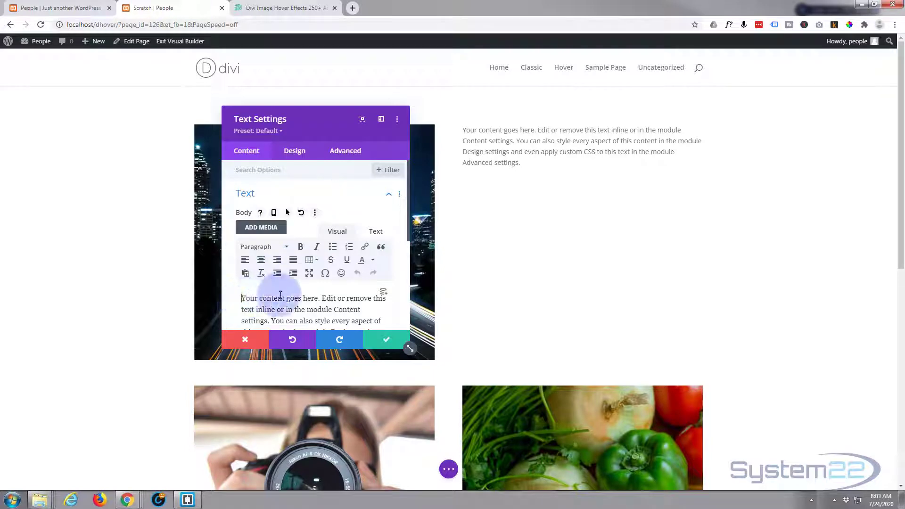
type("Bea")
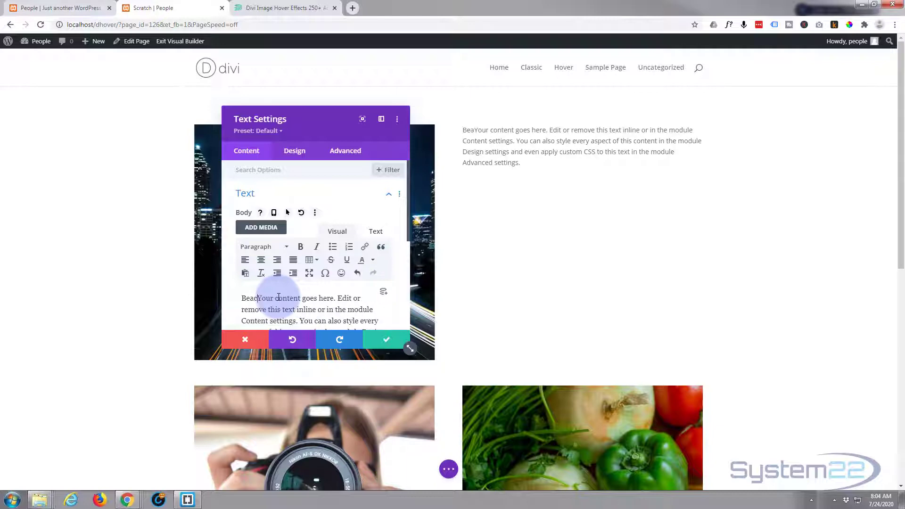
type("chlife")
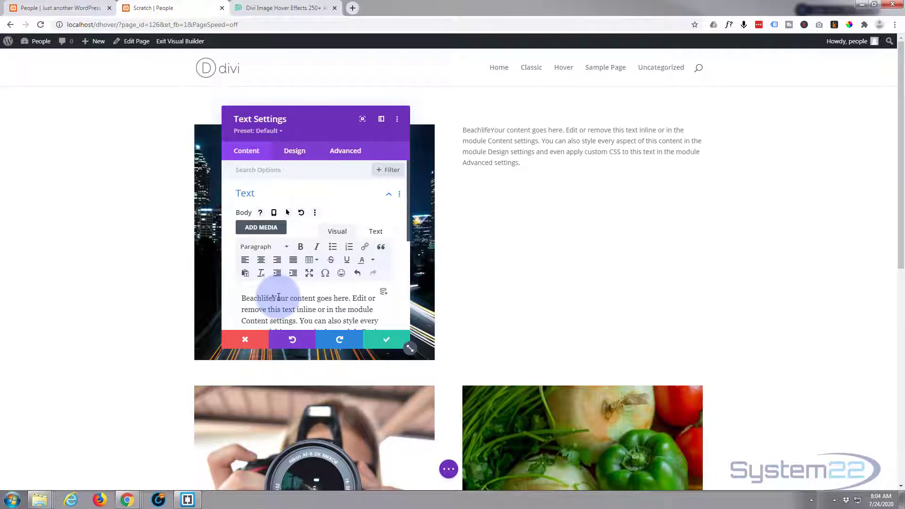
key("Return")
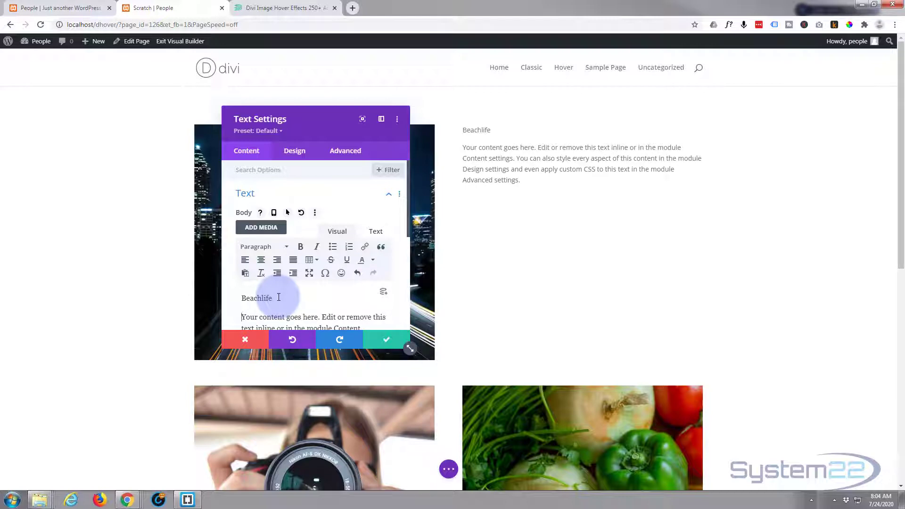
type("By")
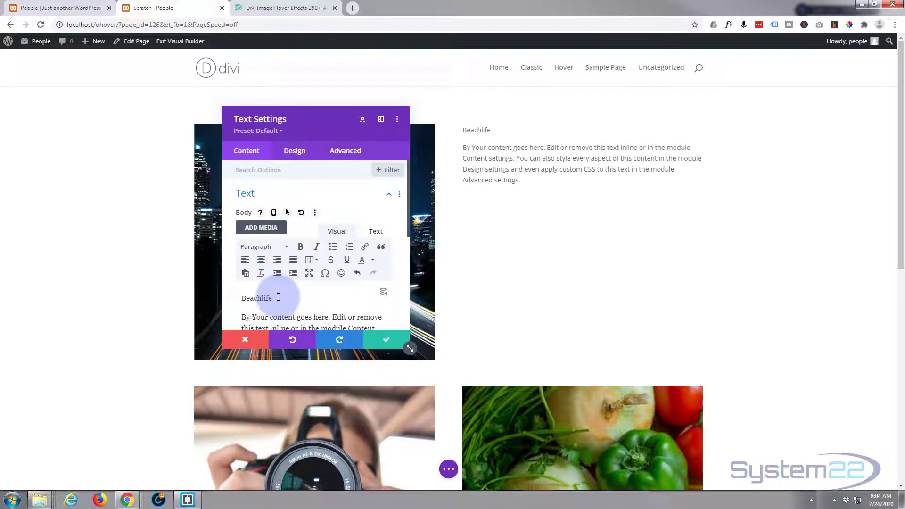
type(" Sany")
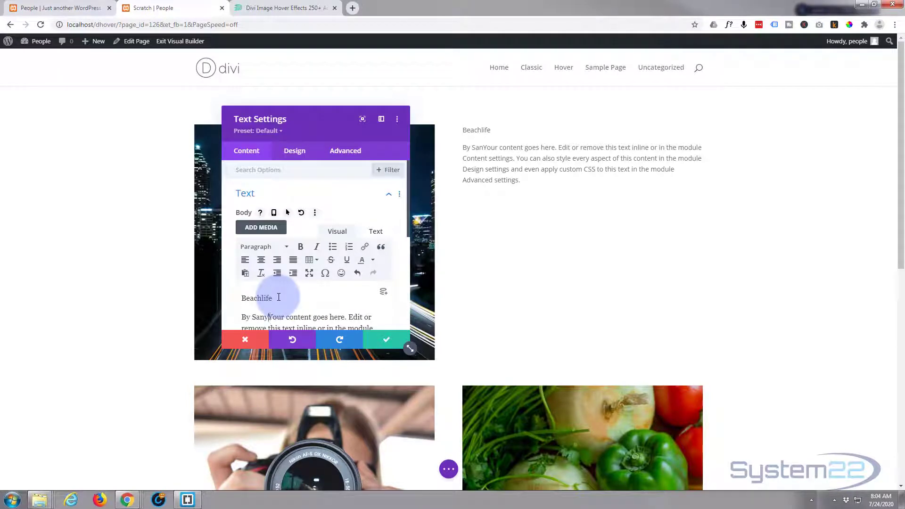
type(" Shore")
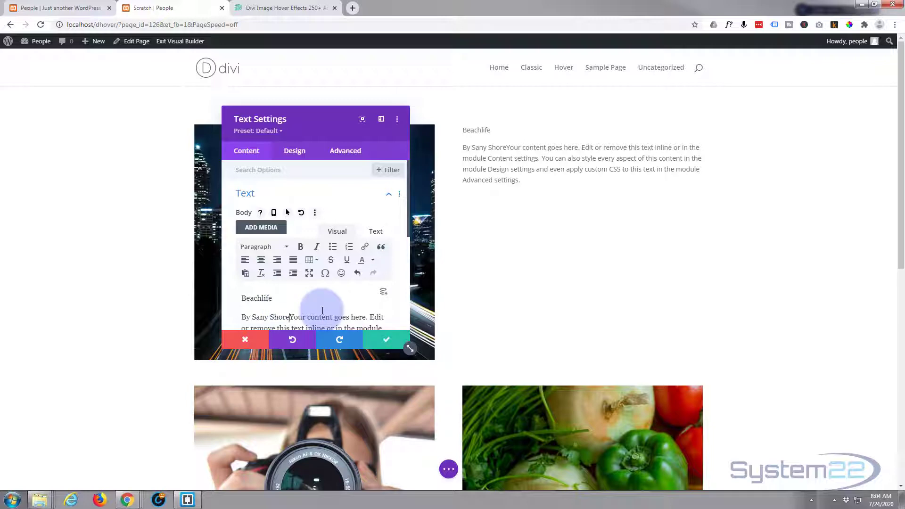
key("Return")
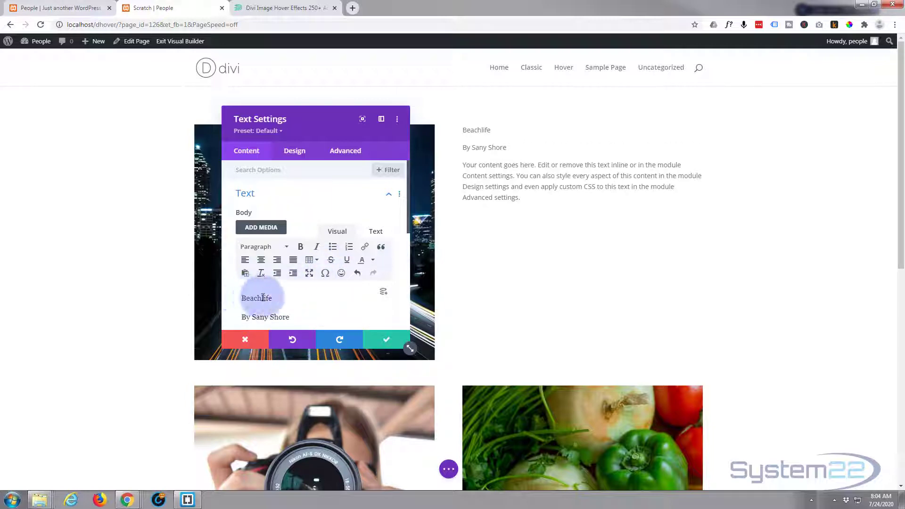
- Format the "Beachlife" title as Heading 2 and the author byline as Heading 4
left_click_drag(277, 298, 240, 298)
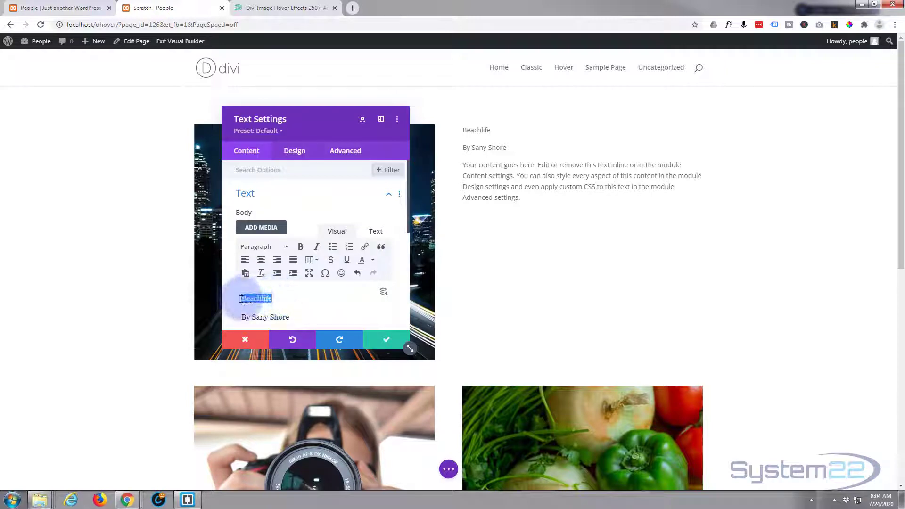
left_click(273, 247)
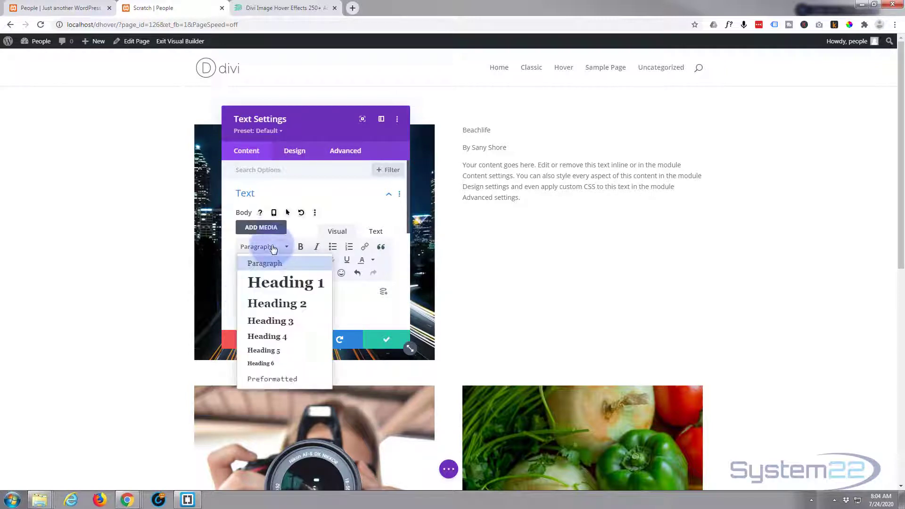
left_click(283, 302)
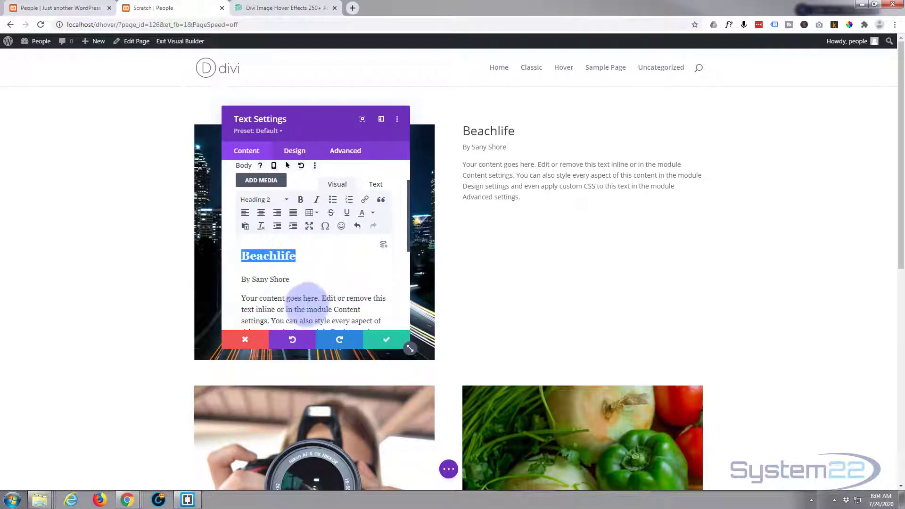
scroll(311, 293, "down", 1)
left_click_drag(292, 280, 232, 284)
left_click(259, 182)
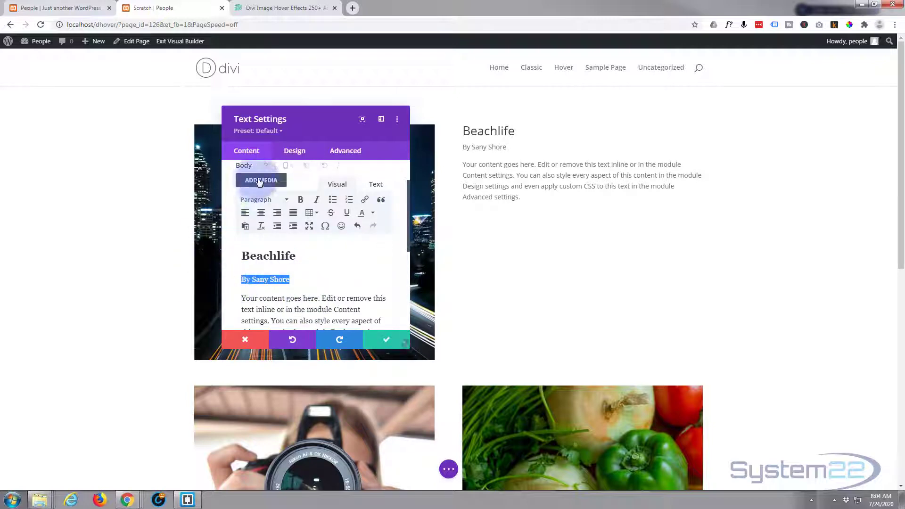
left_click(264, 202)
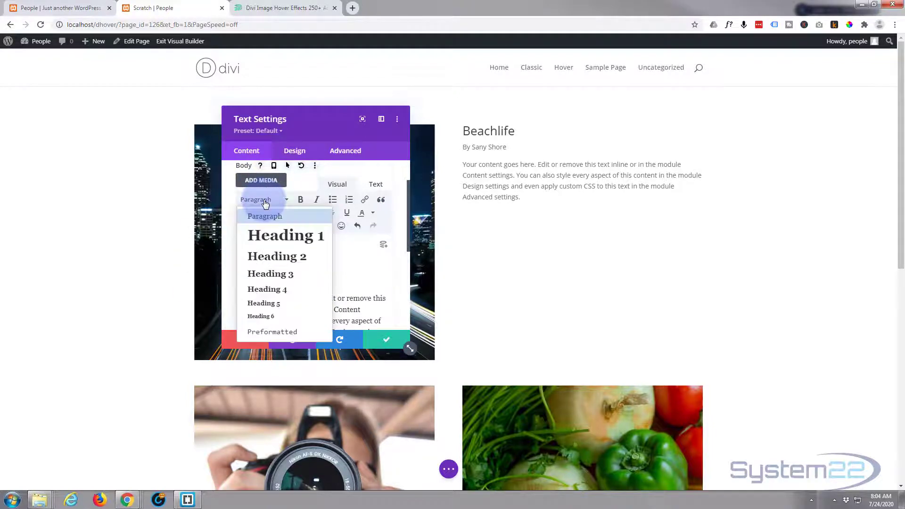
left_click(274, 290)
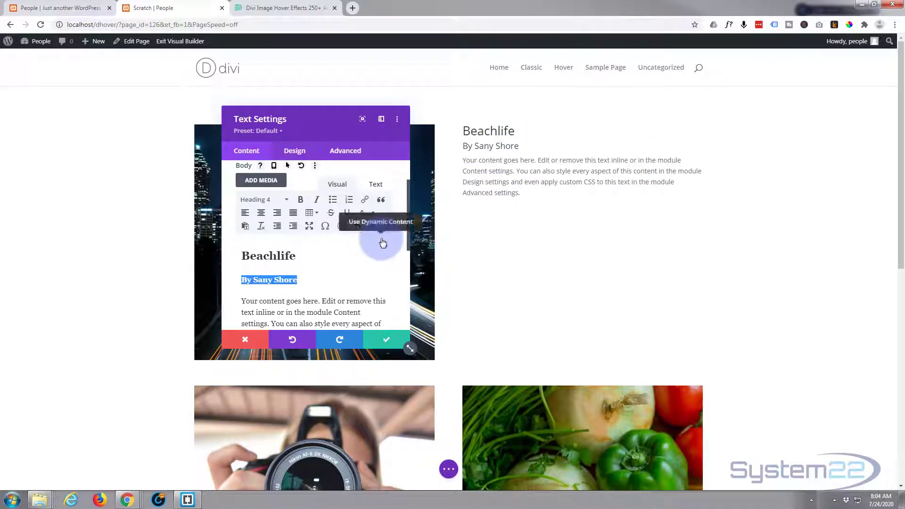
- Give the Beachlife text module a purple #8300e9 background color
scroll(353, 242, "down", 2)
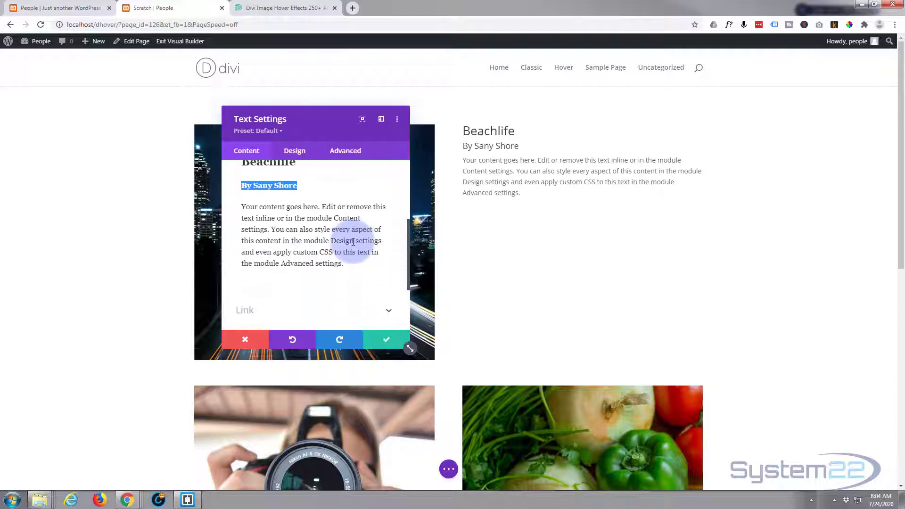
scroll(354, 242, "down", 2)
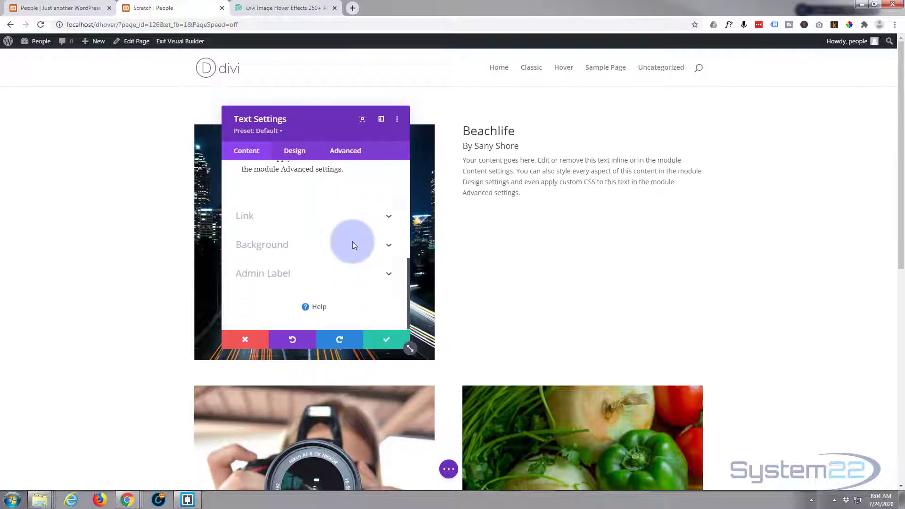
left_click(353, 245)
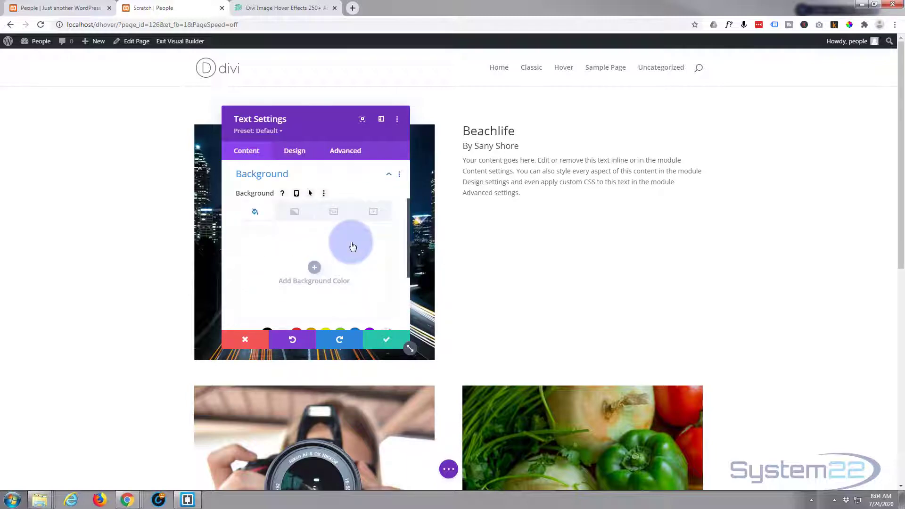
scroll(353, 246, "down", 2)
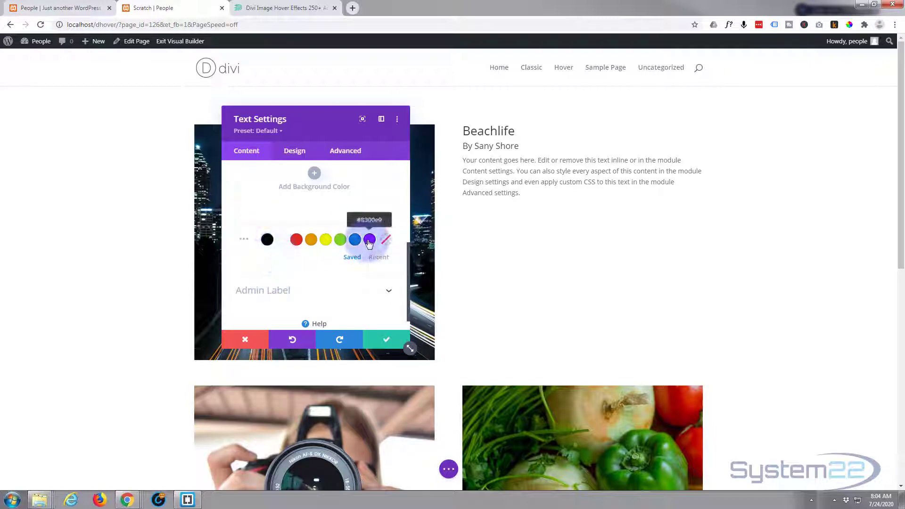
left_click(369, 240)
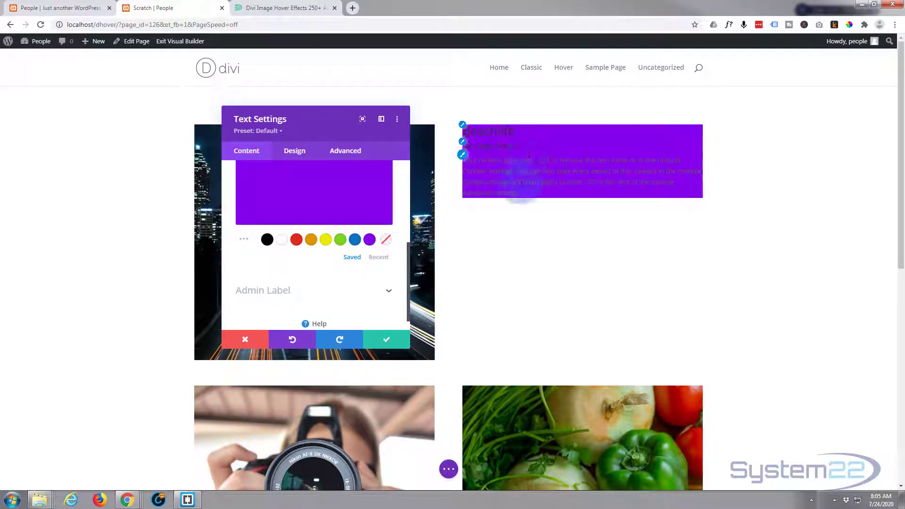
scroll(286, 271, "up", 3)
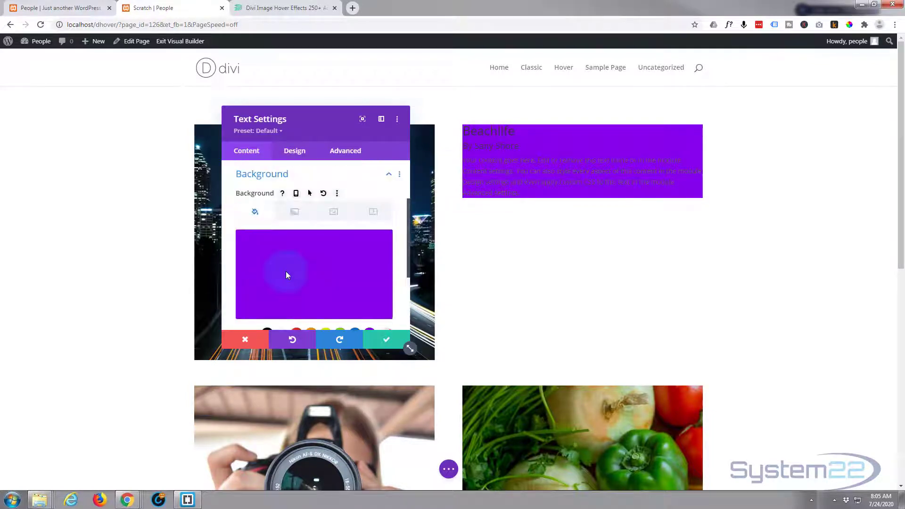
- Set the body text color of the Beachlife text module to white
left_click(295, 152)
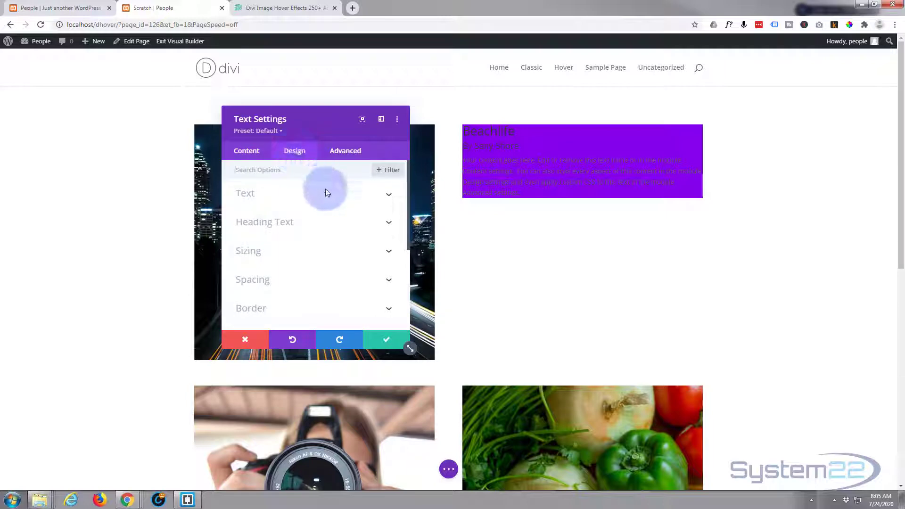
left_click(344, 194)
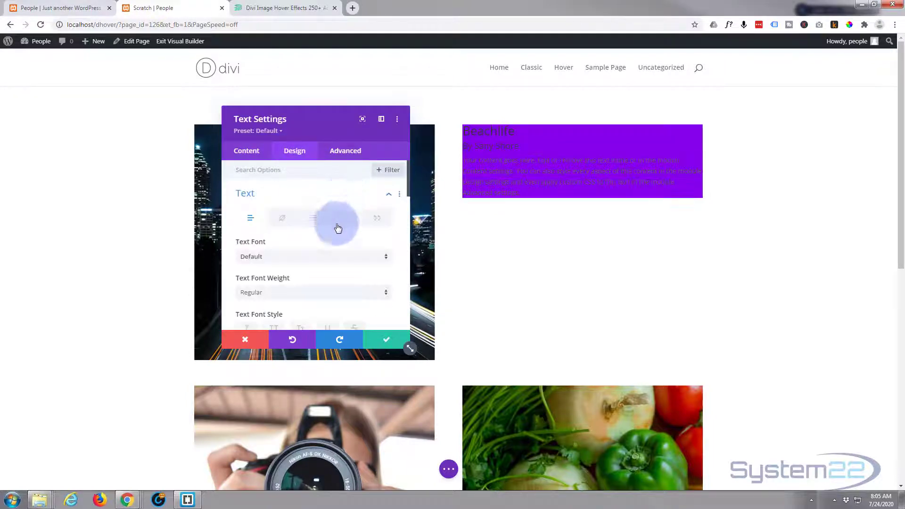
scroll(336, 225, "down", 1)
scroll(336, 226, "down", 1)
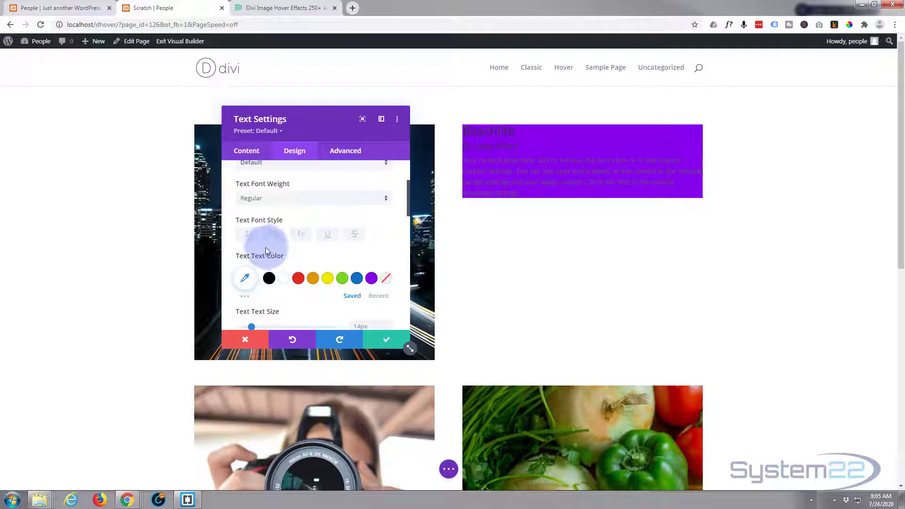
left_click(286, 282)
scroll(286, 282, "up", 2)
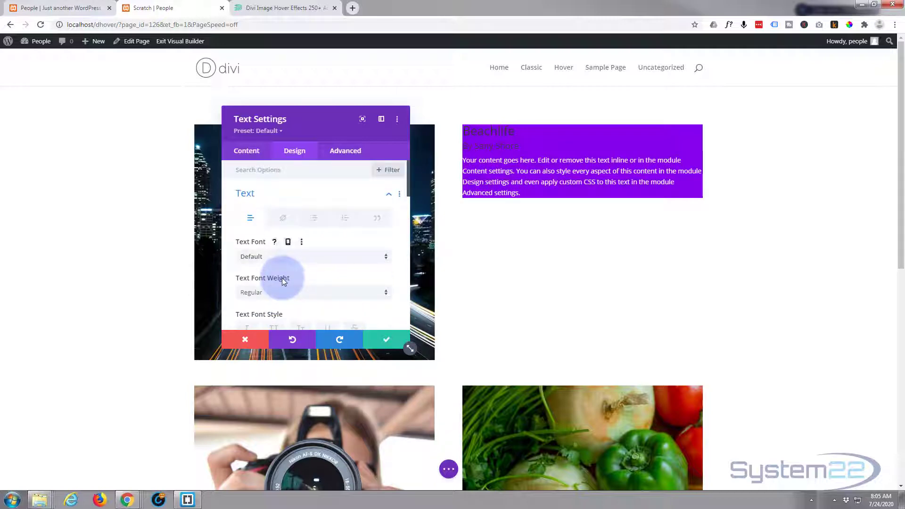
- Center the "Beachlife" title through the module's Heading 2 text alignment
scroll(282, 278, "down", 5)
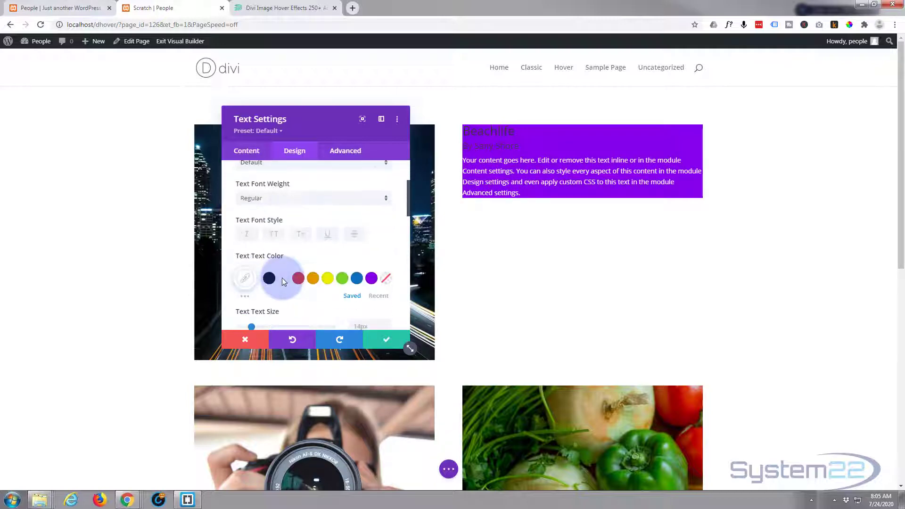
scroll(282, 278, "down", 1)
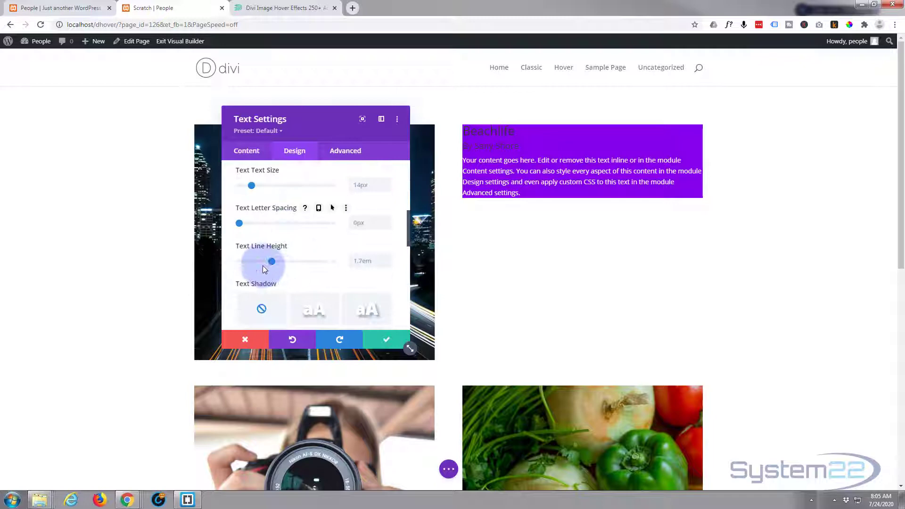
left_click(463, 128)
left_click(275, 199)
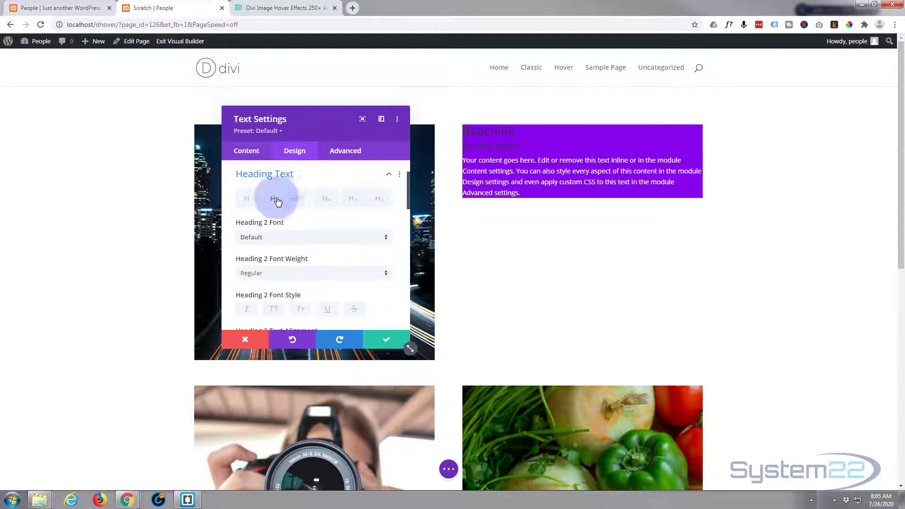
scroll(318, 252, "down", 2)
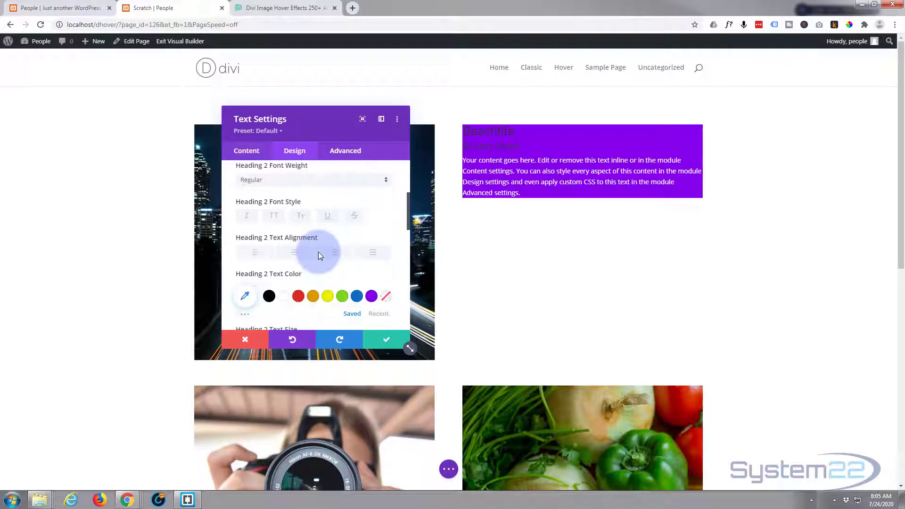
scroll(318, 252, "down", 1)
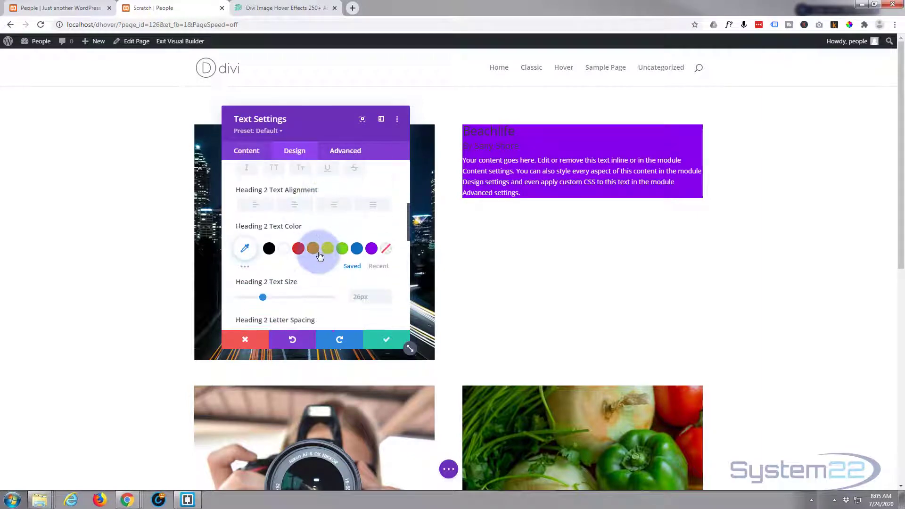
left_click(294, 205)
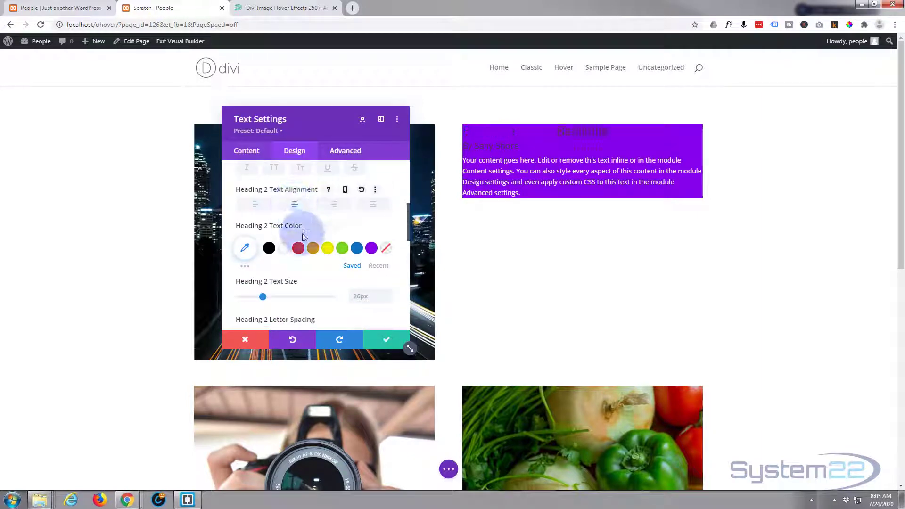
- Set the Heading 2 font weight to Semi Bold and its text color to white #ffffff
scroll(302, 234, "down", 1)
scroll(299, 234, "up", 3)
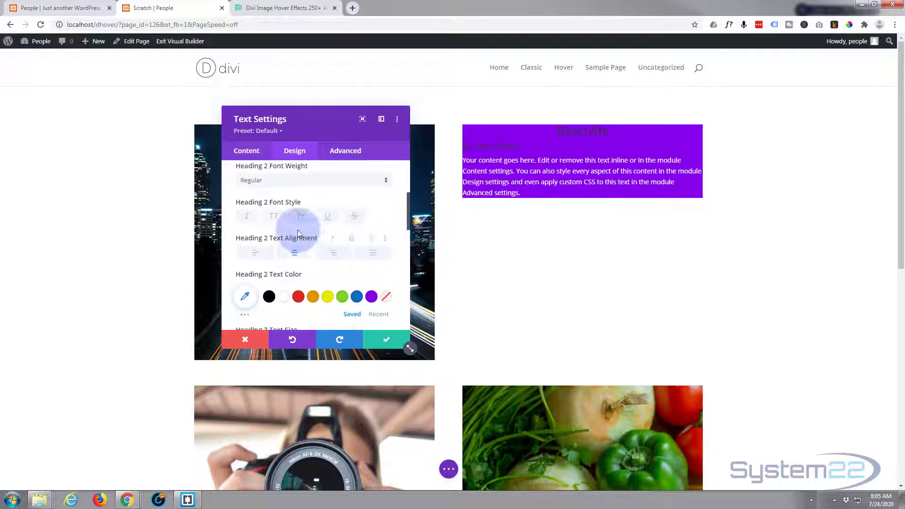
left_click(293, 228)
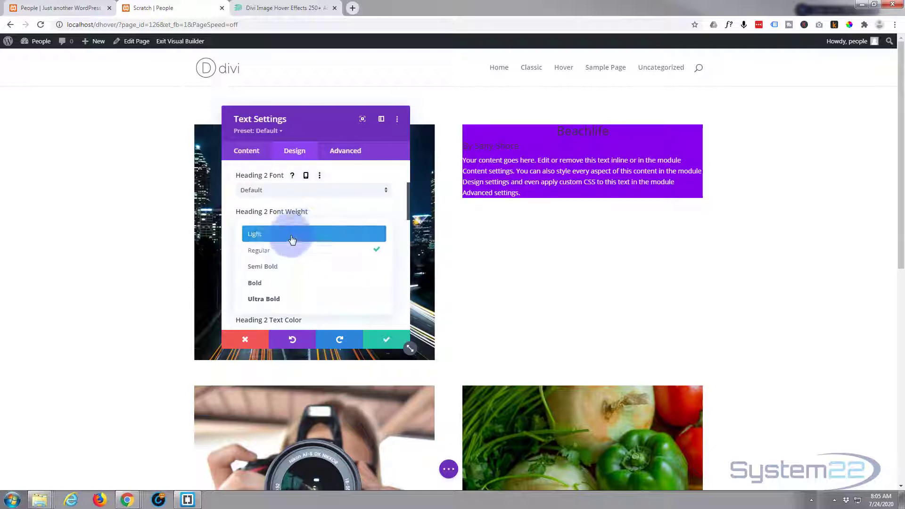
left_click(286, 267)
scroll(287, 264, "down", 2)
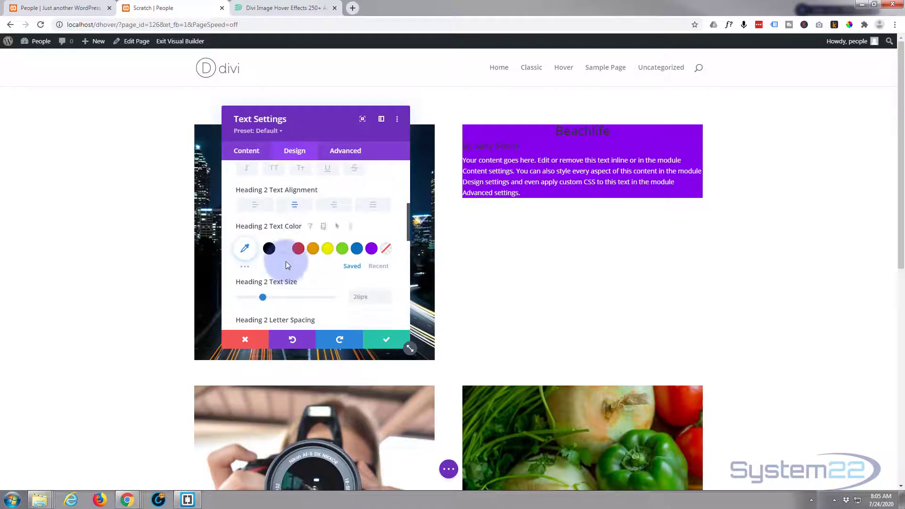
left_click(288, 253)
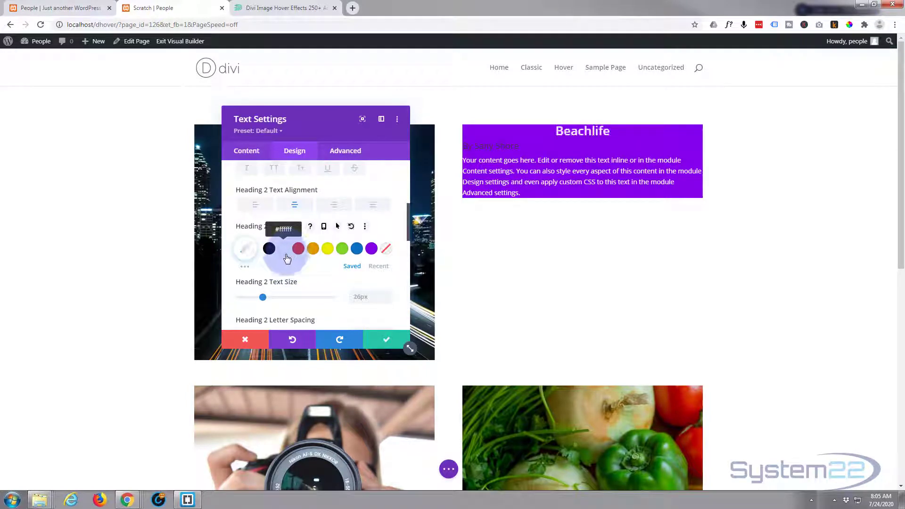
- Set the font weight of the module's Heading 4 byline to Semi Bold
scroll(287, 259, "up", 3)
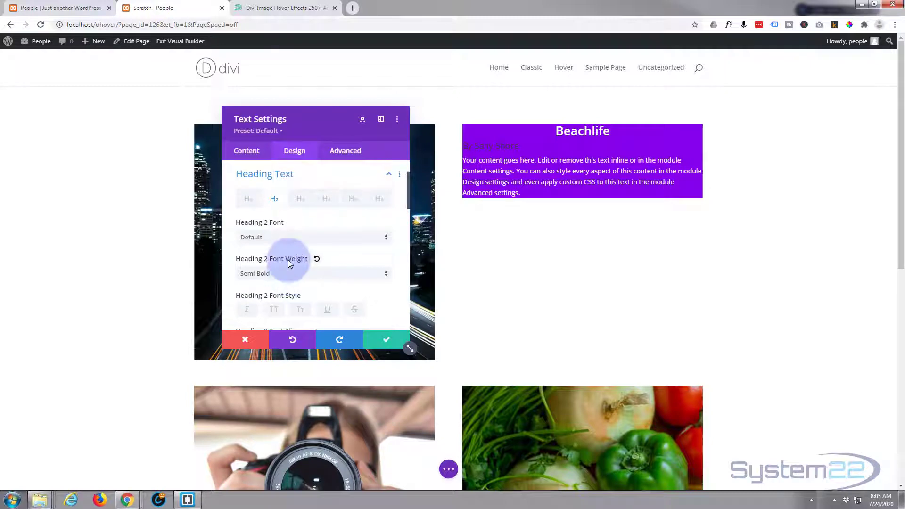
left_click(325, 200)
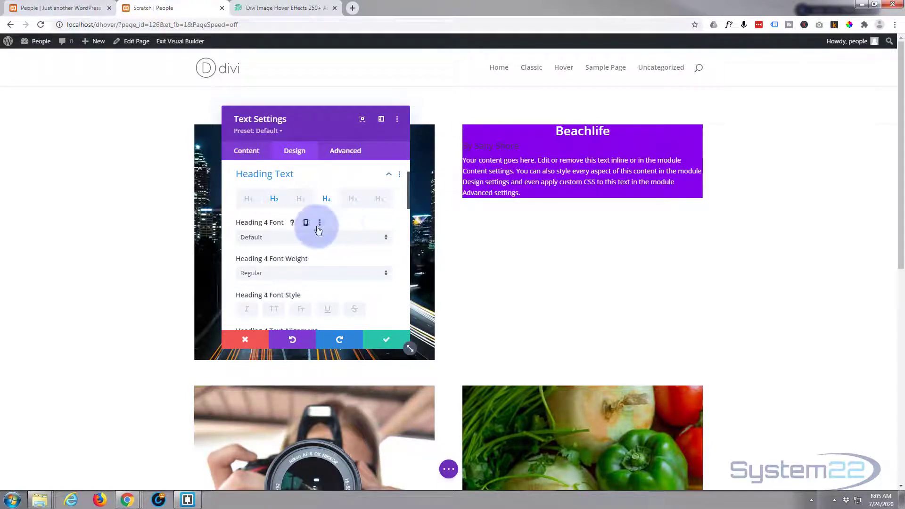
scroll(318, 229, "down", 1)
left_click(319, 226)
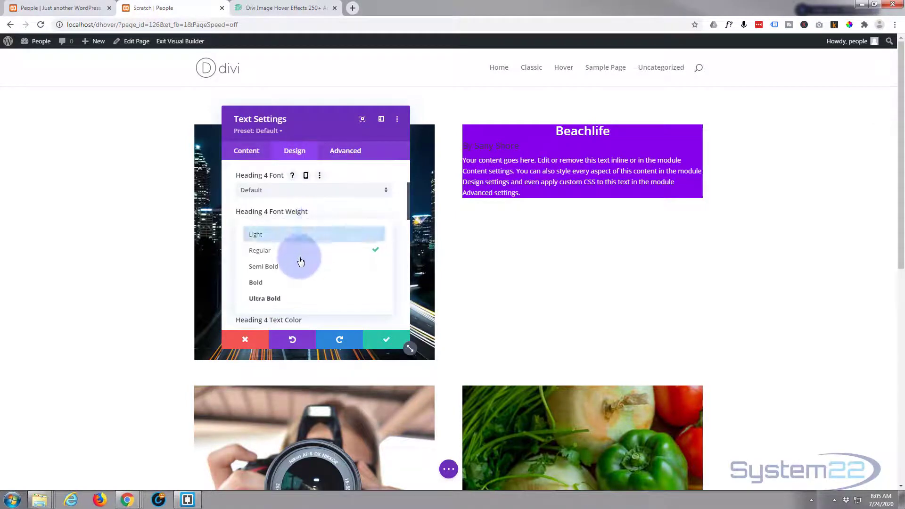
left_click(298, 267)
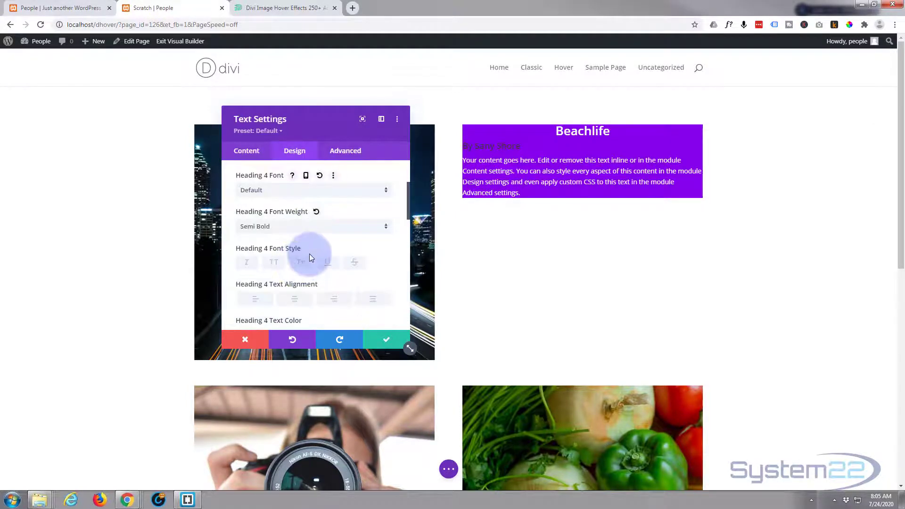
- Color the Heading 4 byline red #e02b20 and align it to the center
scroll(309, 254, "down", 2)
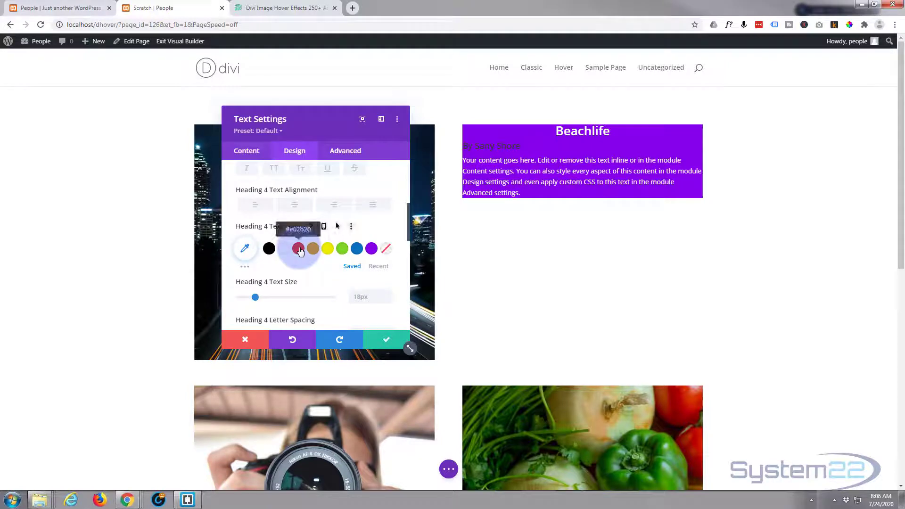
left_click(299, 249)
left_click(295, 205)
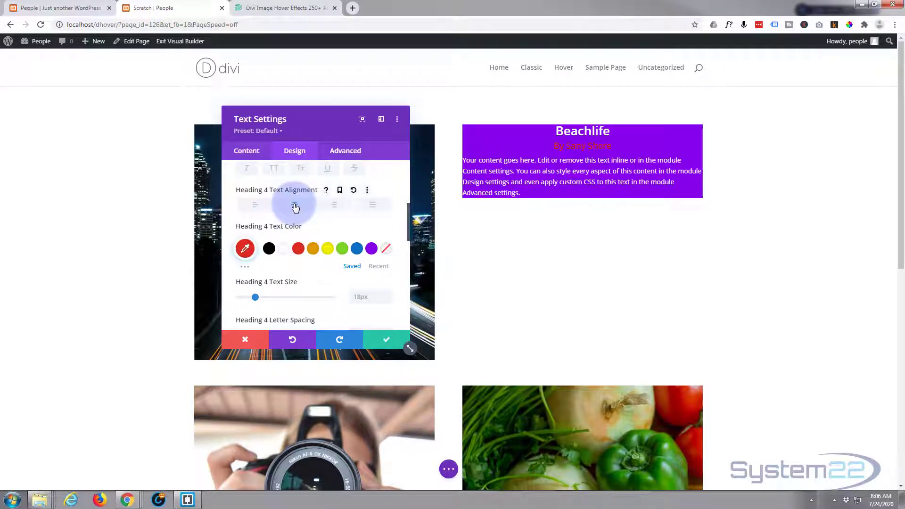
- Center the body text of the Beachlife text module below the byline
scroll(285, 236, "up", 3)
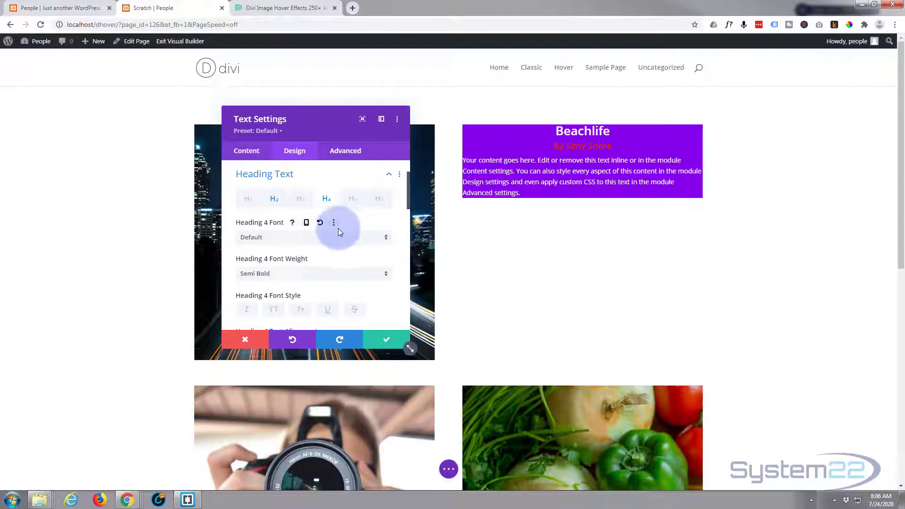
scroll(327, 238, "up", 4)
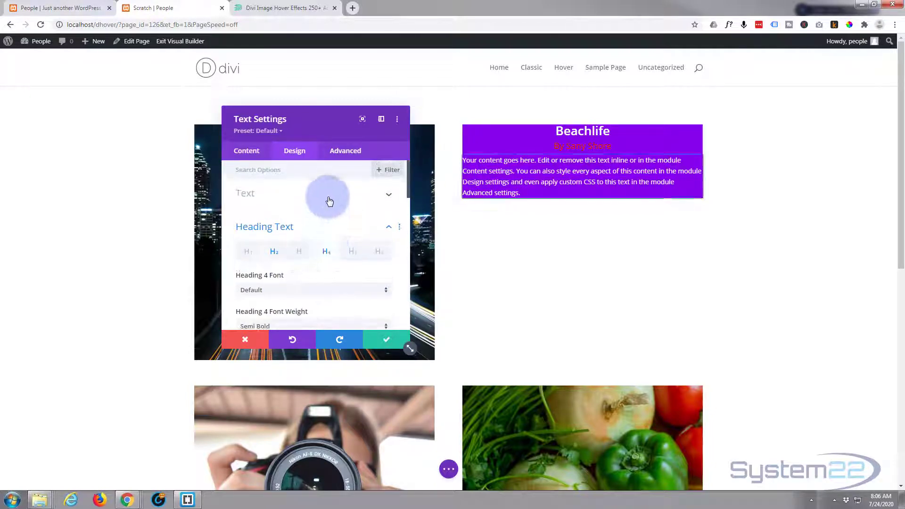
scroll(305, 229, "down", 3)
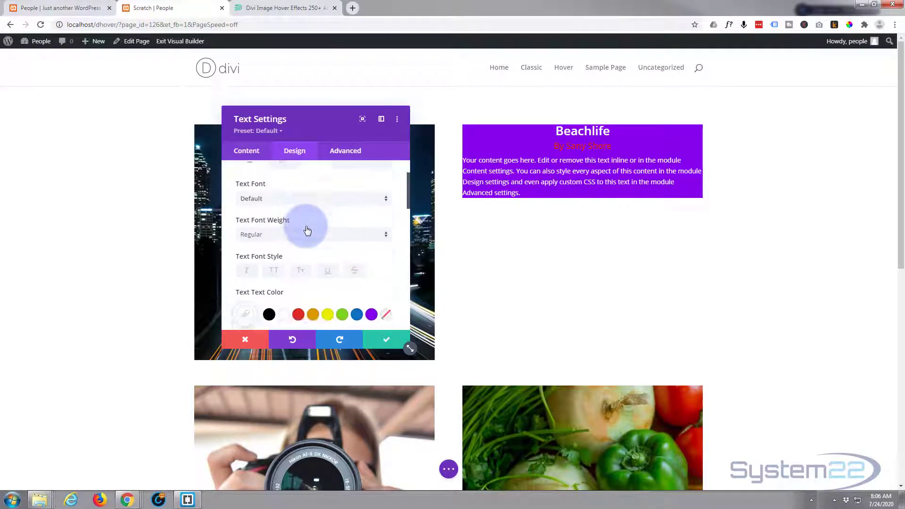
scroll(306, 229, "down", 5)
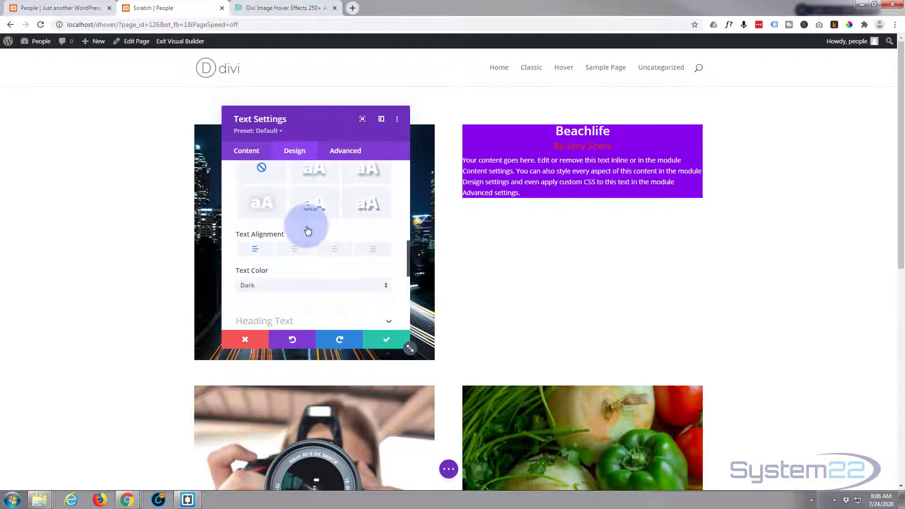
left_click(296, 249)
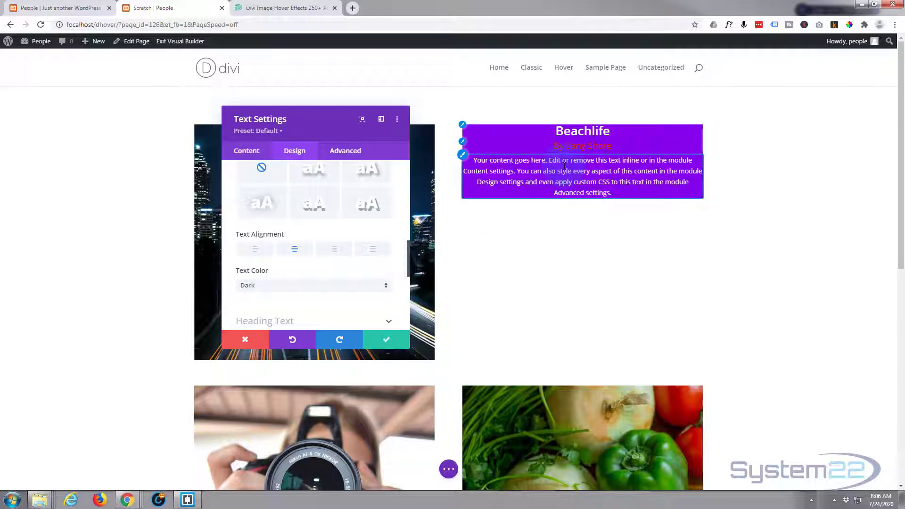
left_click(369, 203)
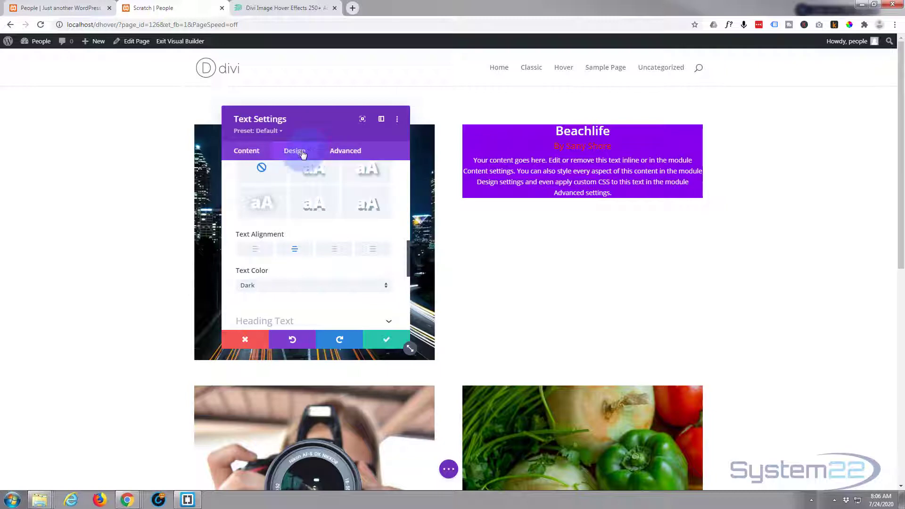
- Set the minimum height of the Beachlife text module to 500px in its sizing options
scroll(307, 205, "up", 2)
scroll(306, 205, "down", 5)
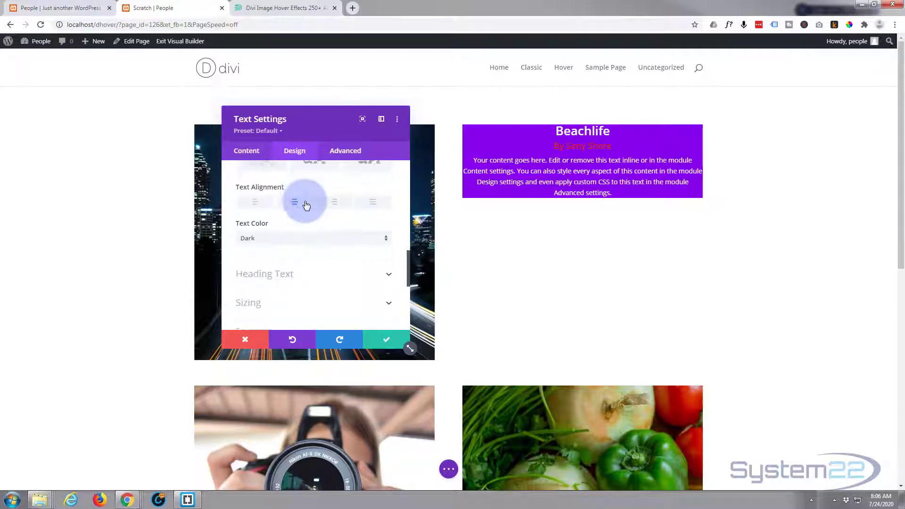
scroll(307, 206, "down", 1)
left_click(306, 207)
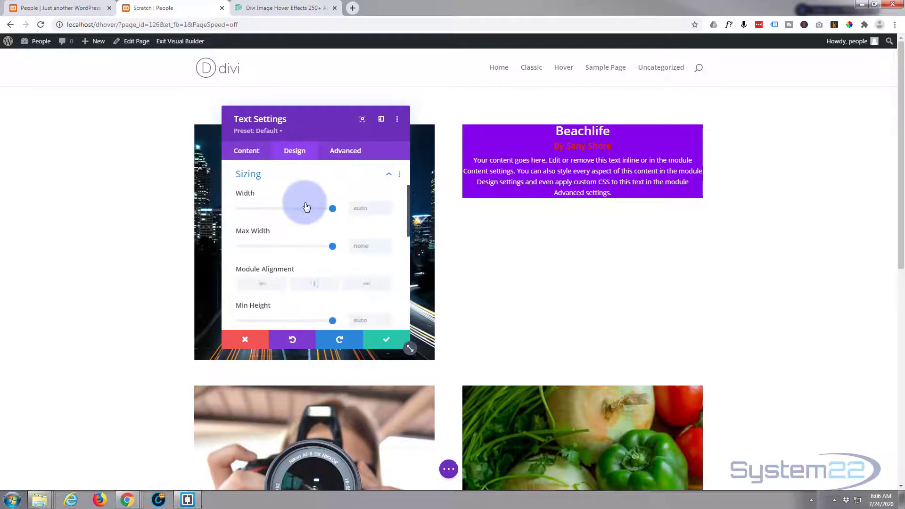
scroll(304, 203, "down", 2)
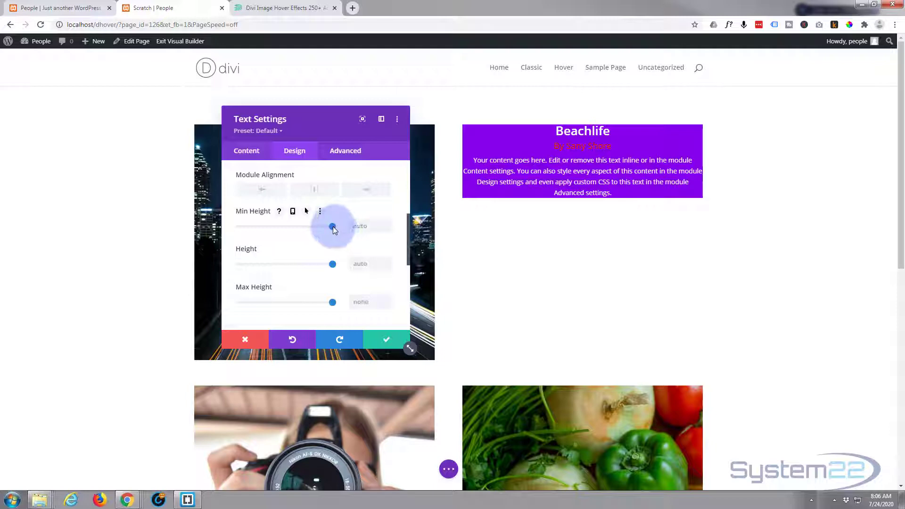
left_click_drag(333, 227, 281, 228)
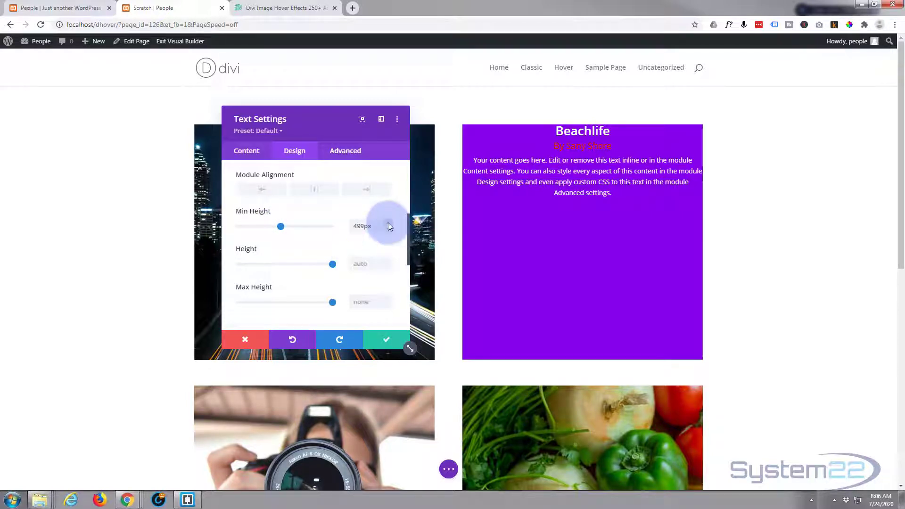
key("Up")
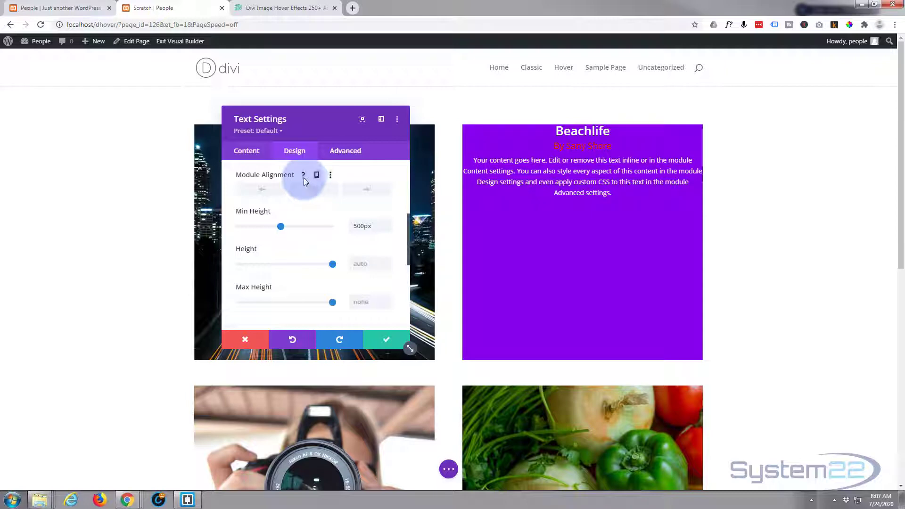
- Set the Beachlife module's padding to 150px at the top and a linked 50px on the left and right
scroll(304, 178, "up", 3)
left_click(307, 179)
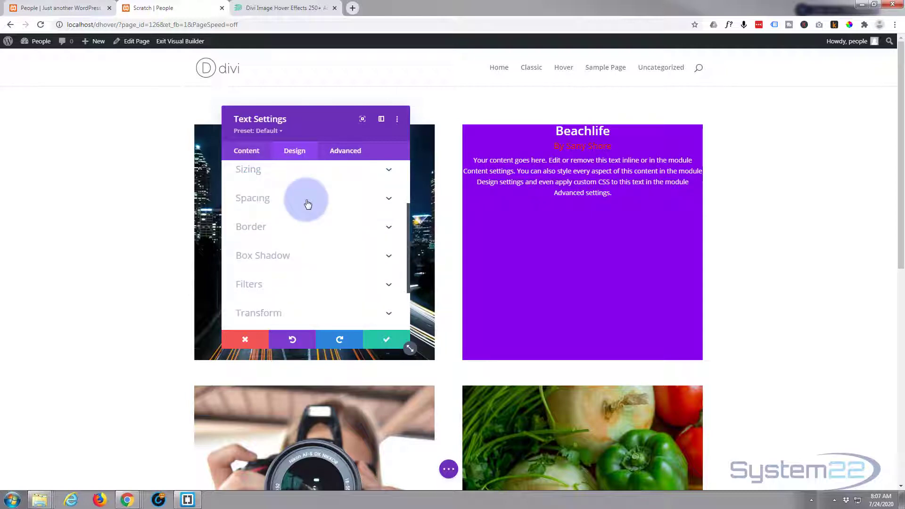
left_click(306, 202)
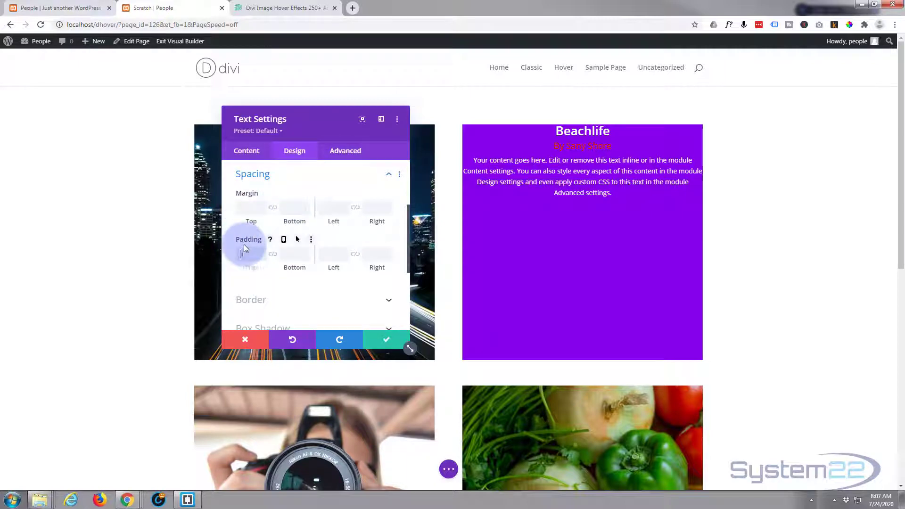
type("150px")
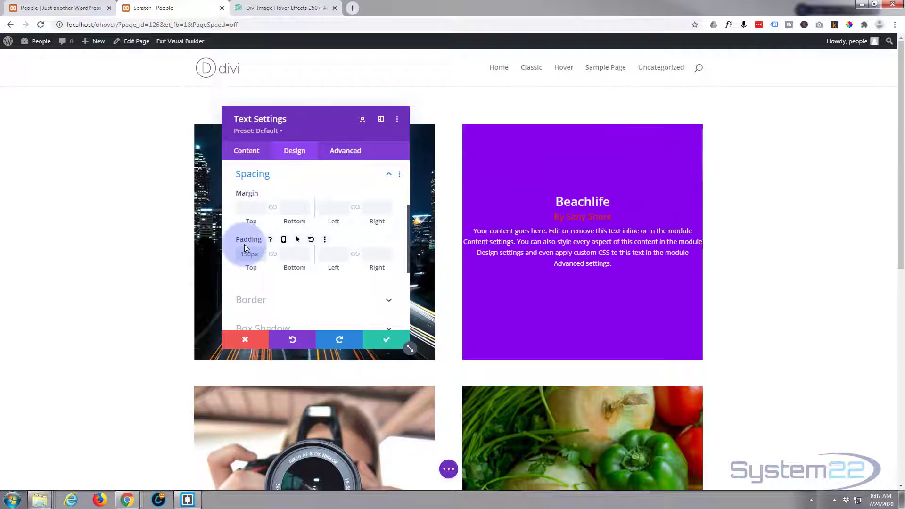
left_click(335, 254)
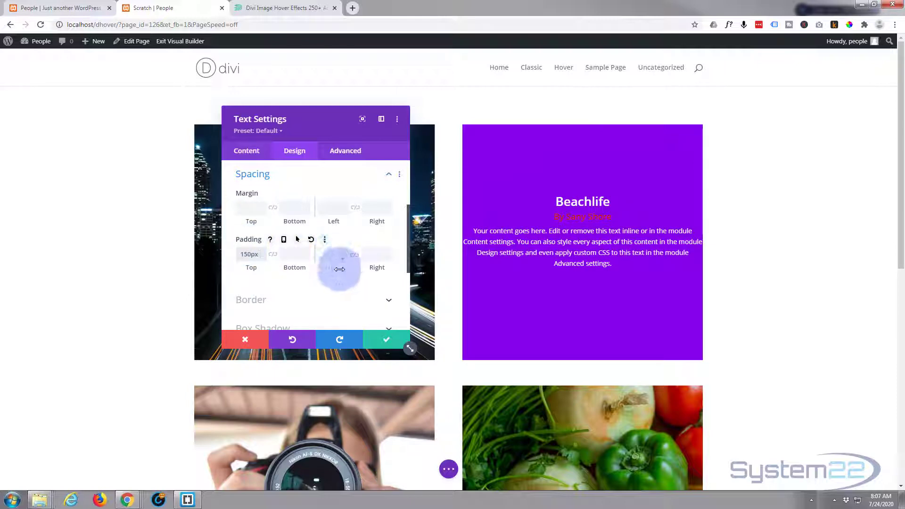
left_click(330, 254)
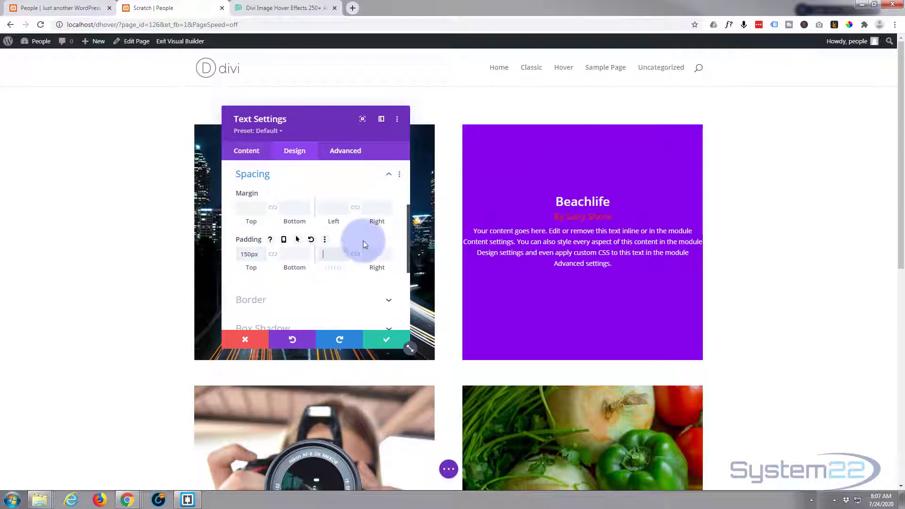
type("50px")
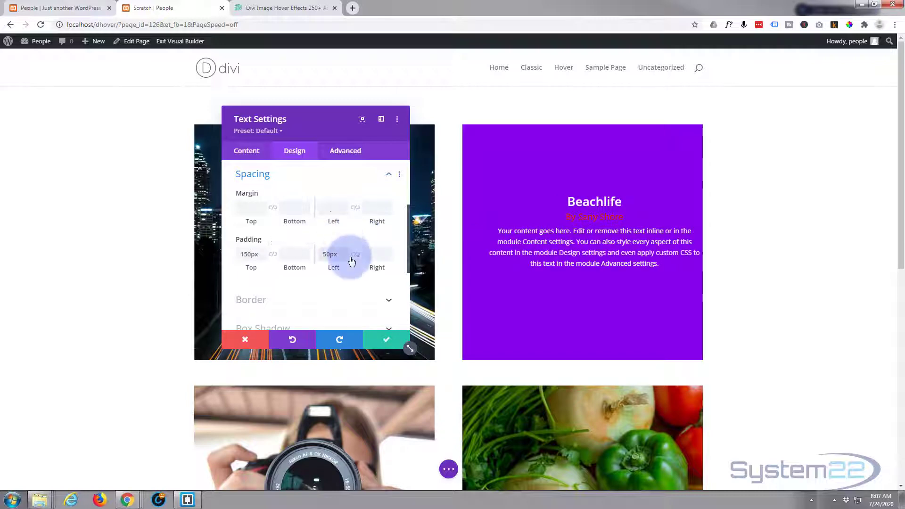
left_click(355, 258)
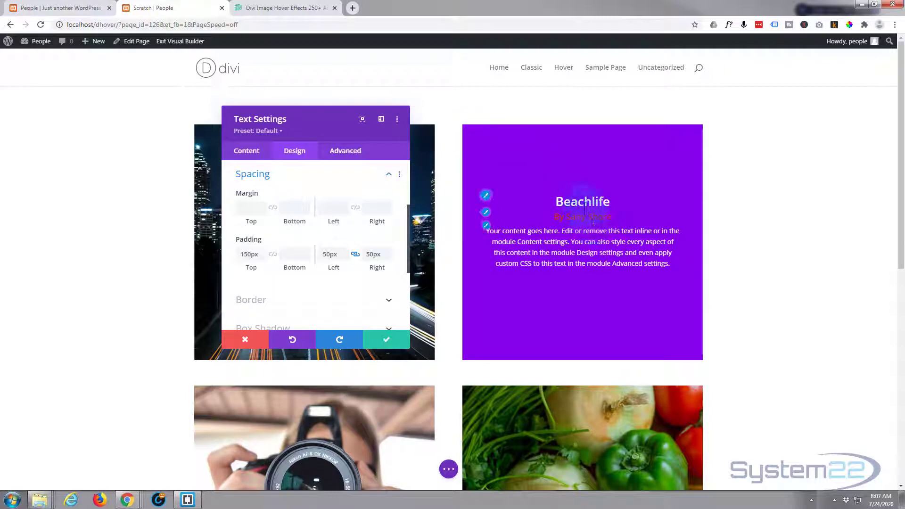
- Enlarge the module's Heading 2 text size to 48px and save the text module's settings
left_click(523, 199)
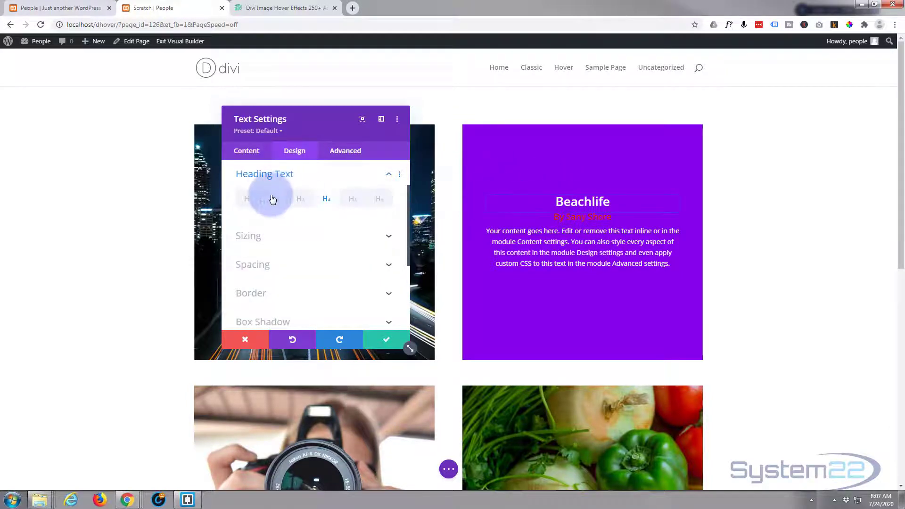
left_click(272, 199)
left_click(313, 193)
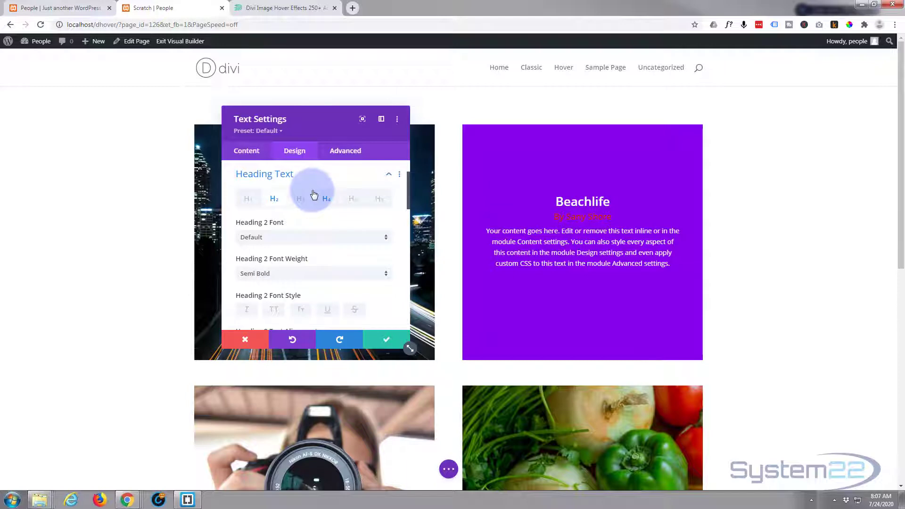
scroll(313, 191, "down", 3)
left_click(261, 253)
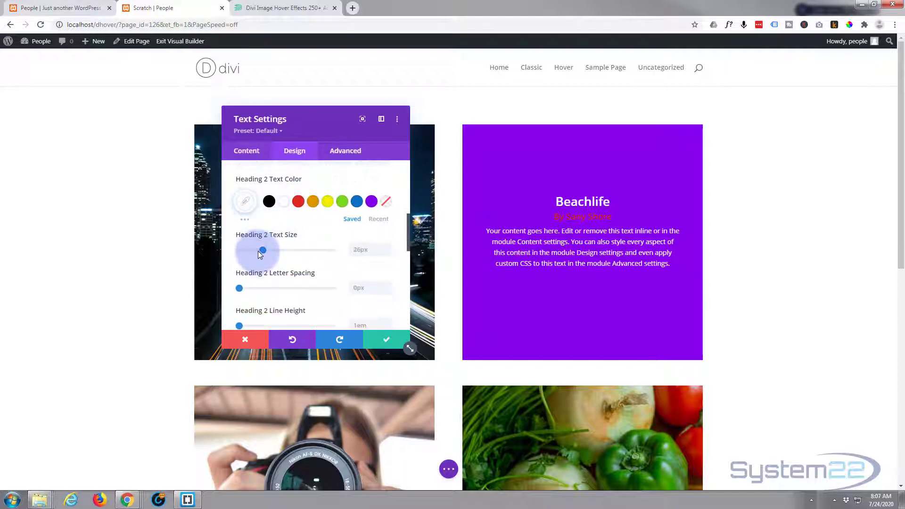
left_click_drag(263, 253, 286, 256)
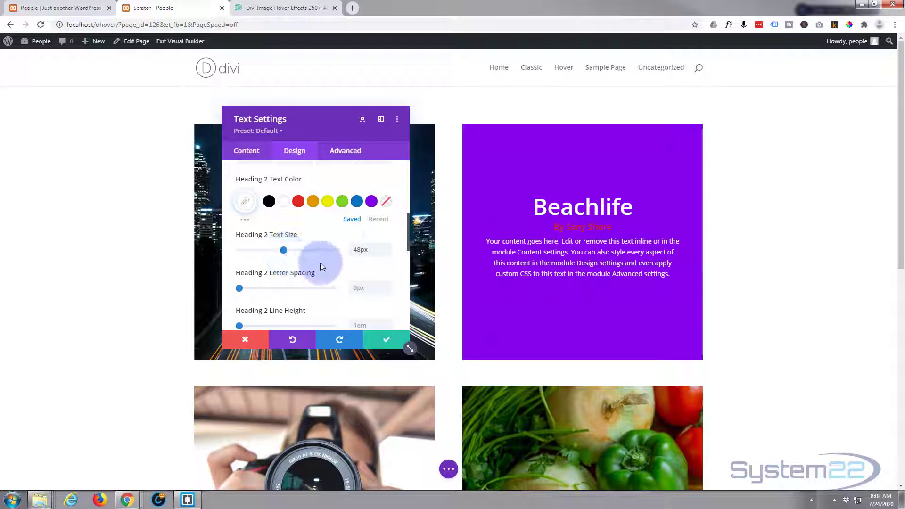
mouse_move(305, 250)
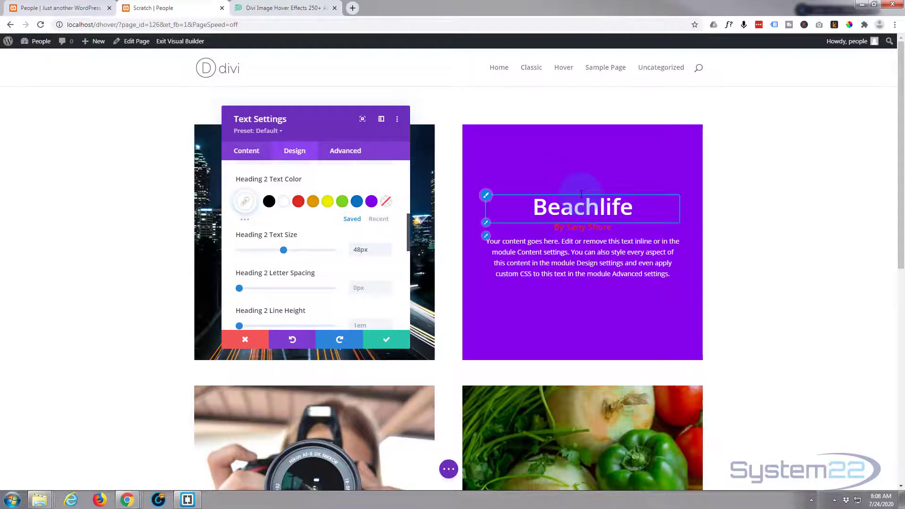
left_click(387, 340)
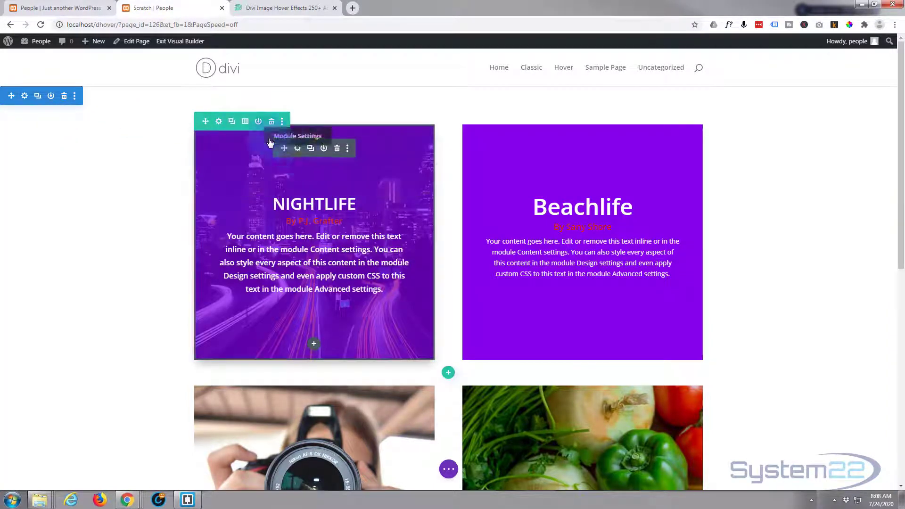
- Give the row's second column the coastal city picture 4.jpg from the media library as its background image
left_click(219, 122)
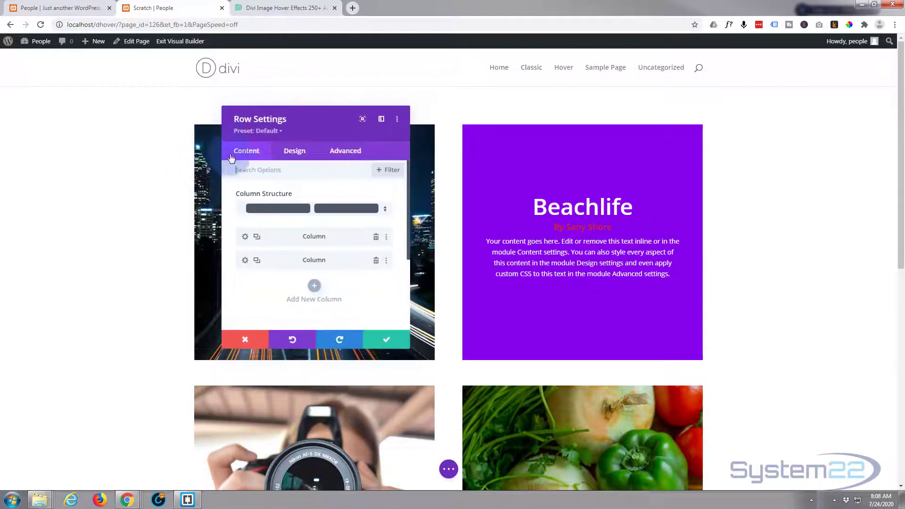
left_click(245, 262)
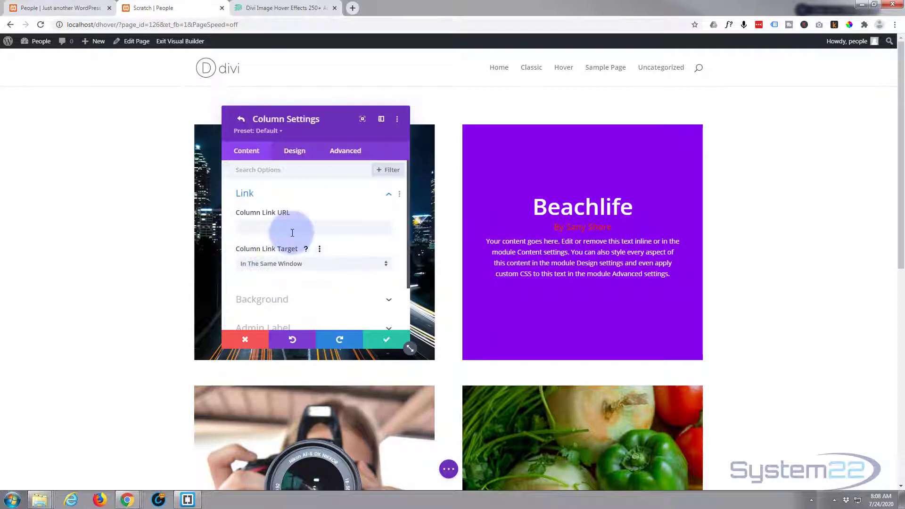
scroll(294, 233, "down", 1)
left_click(363, 245)
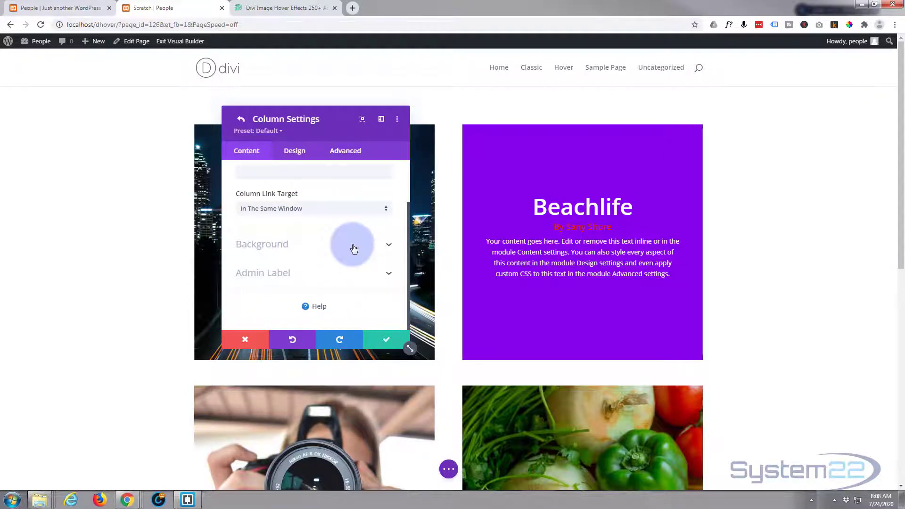
left_click(354, 248)
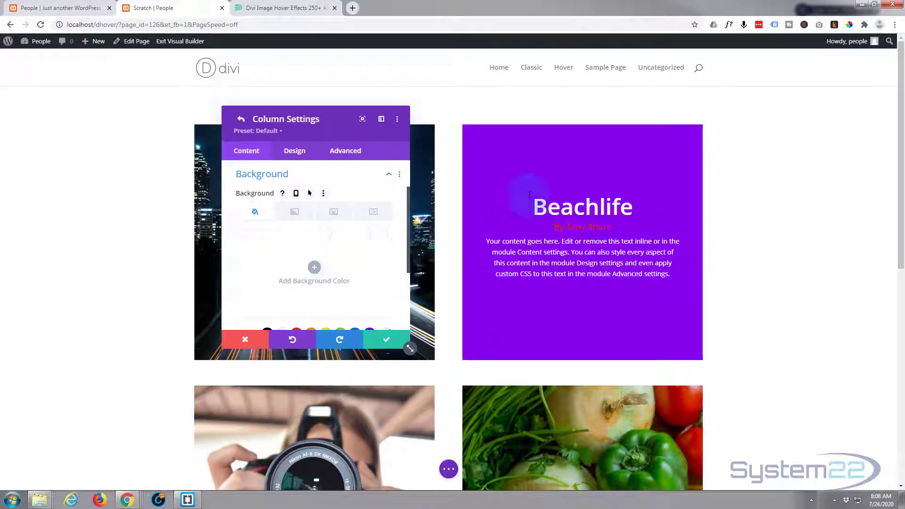
left_click(335, 215)
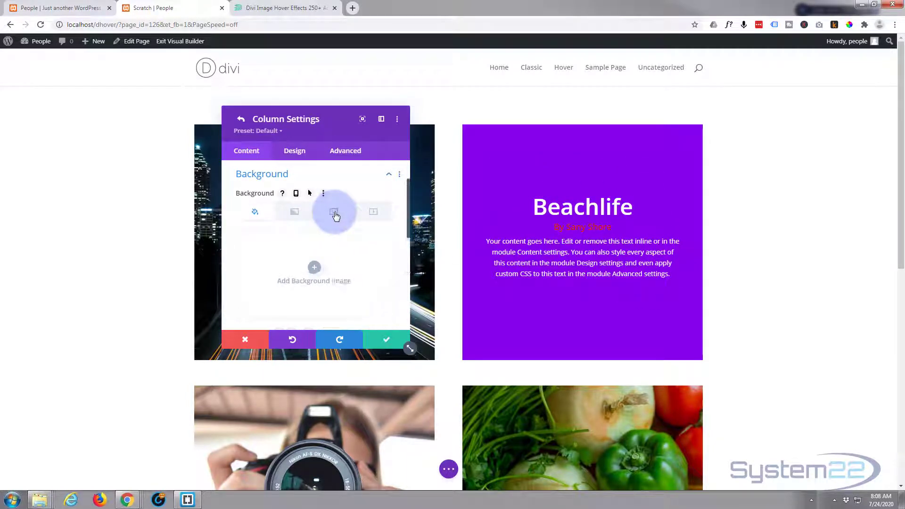
left_click(315, 268)
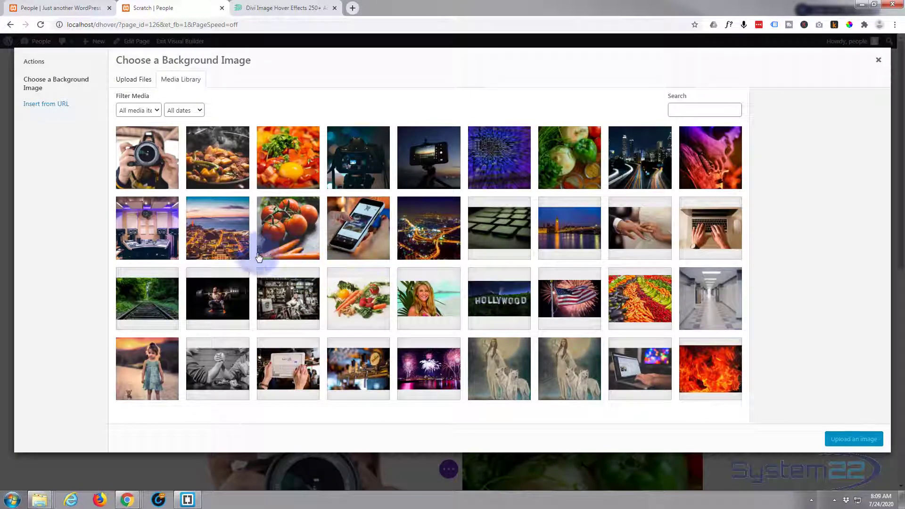
left_click(232, 245)
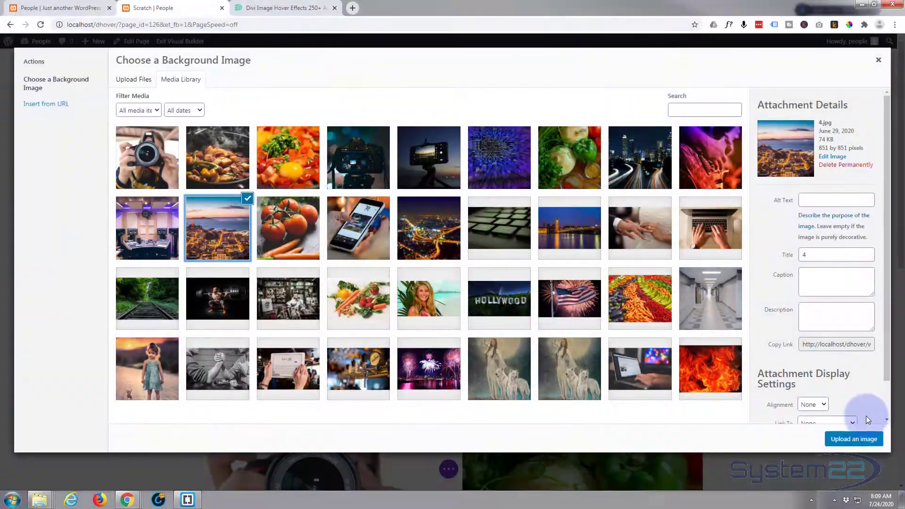
left_click(862, 439)
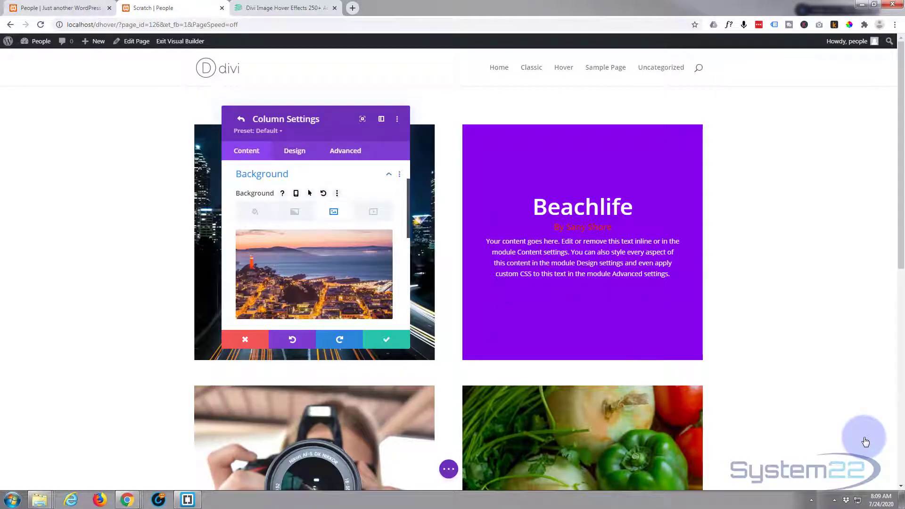
- Save the column's settings and the row's settings
mouse_move(365, 261)
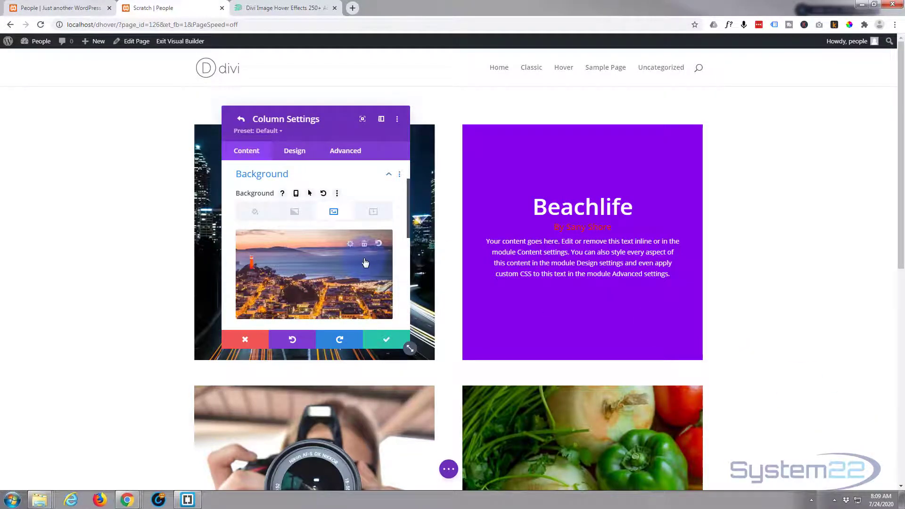
left_click(390, 345)
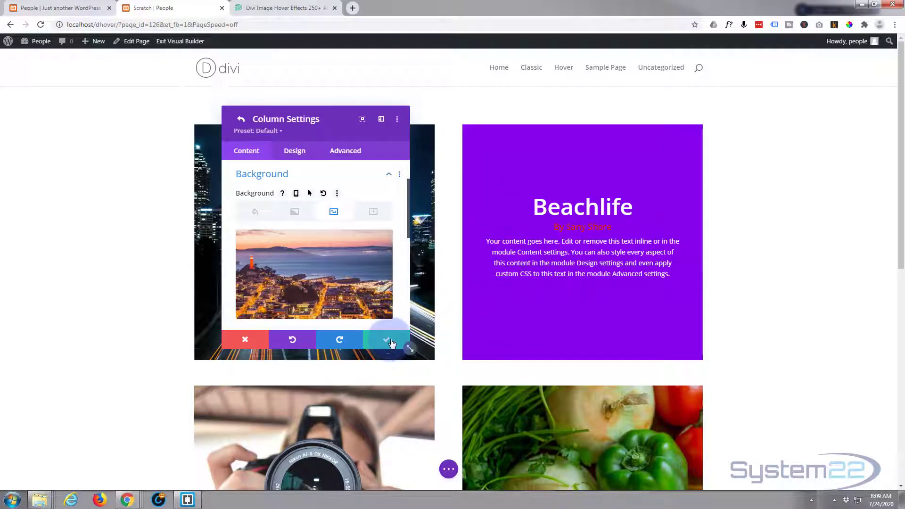
left_click(390, 344)
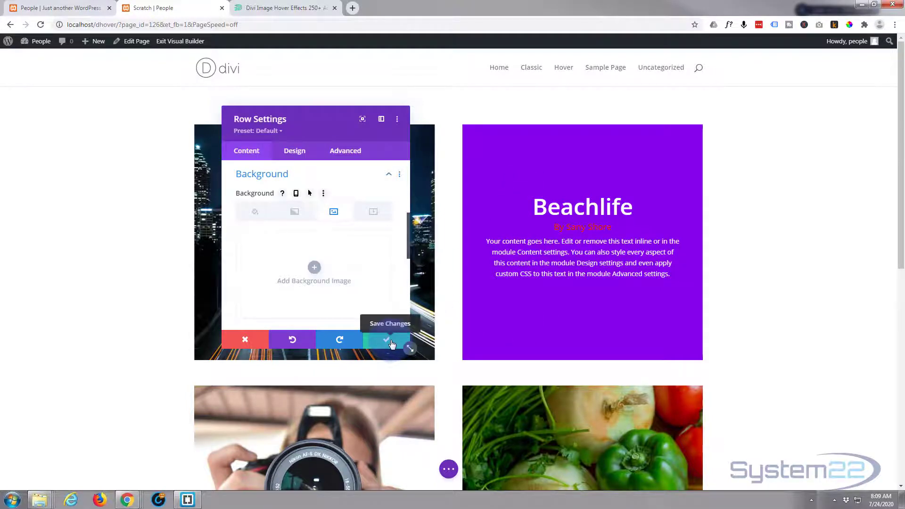
left_click(391, 344)
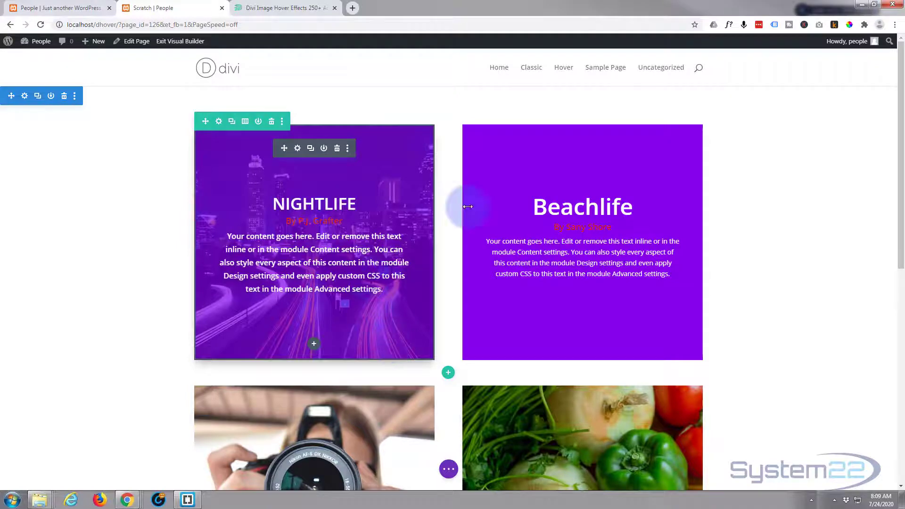
- Lower the opacity of the Beachlife text module's purple background color so the column's city picture shows through it
mouse_move(588, 174)
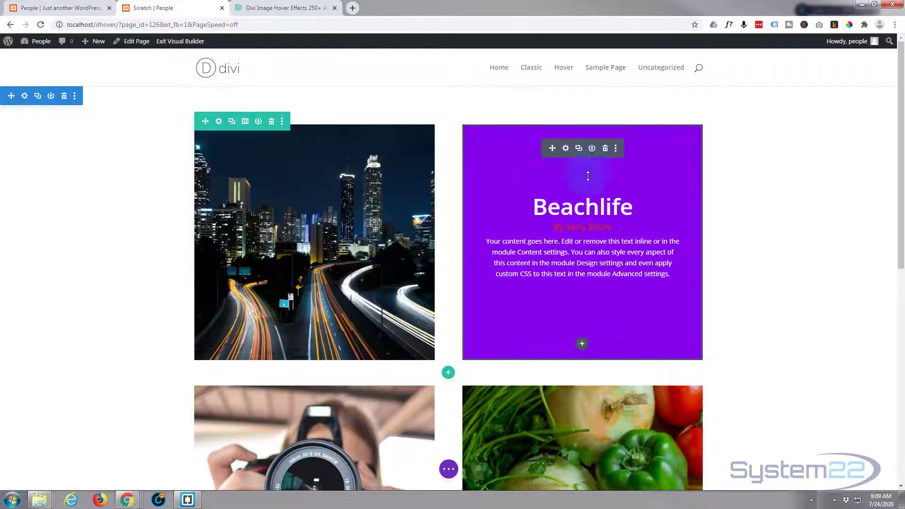
left_click(566, 149)
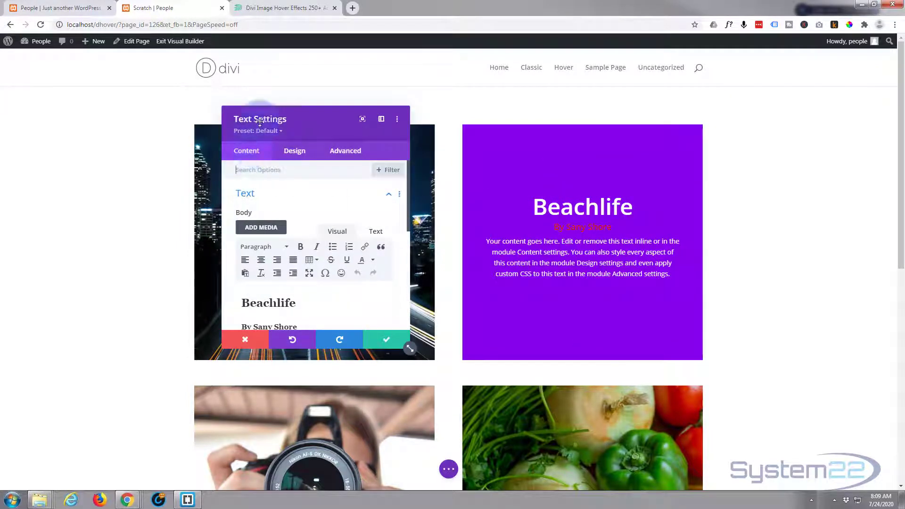
scroll(285, 215, "down", 3)
scroll(284, 215, "down", 3)
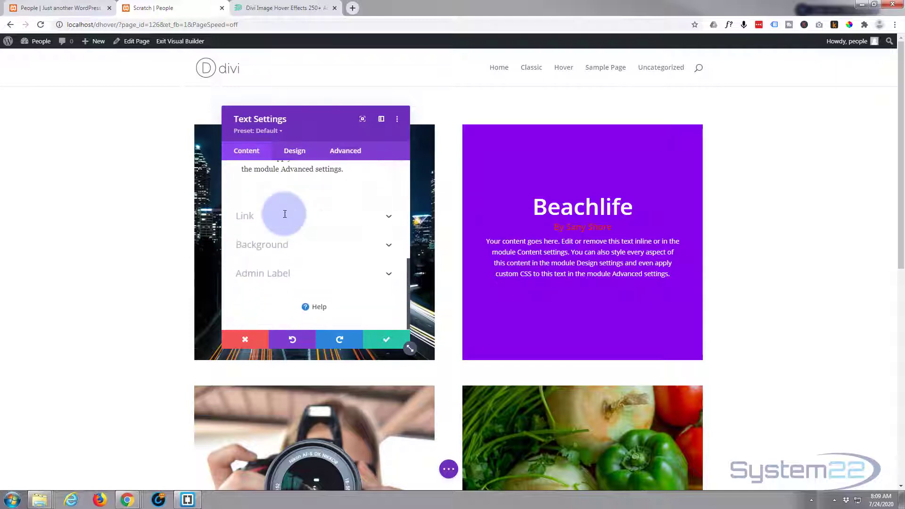
left_click(320, 246)
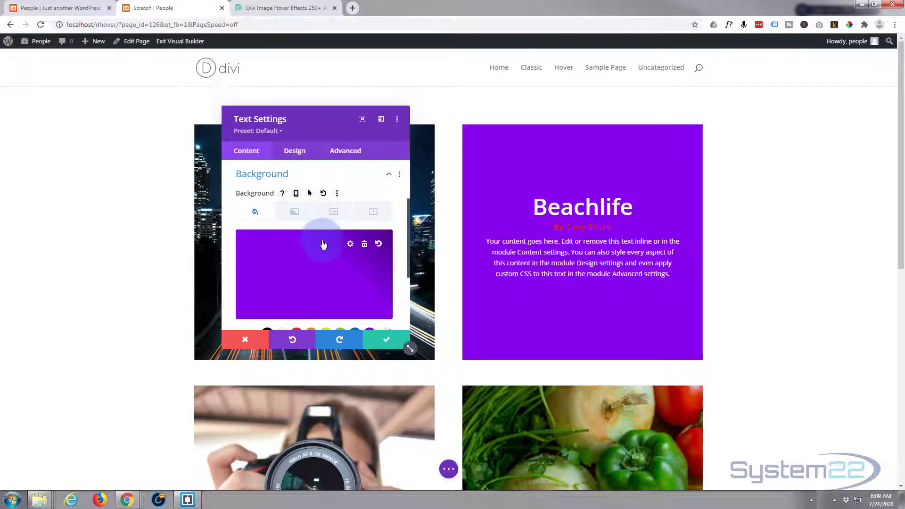
scroll(278, 261, "down", 1)
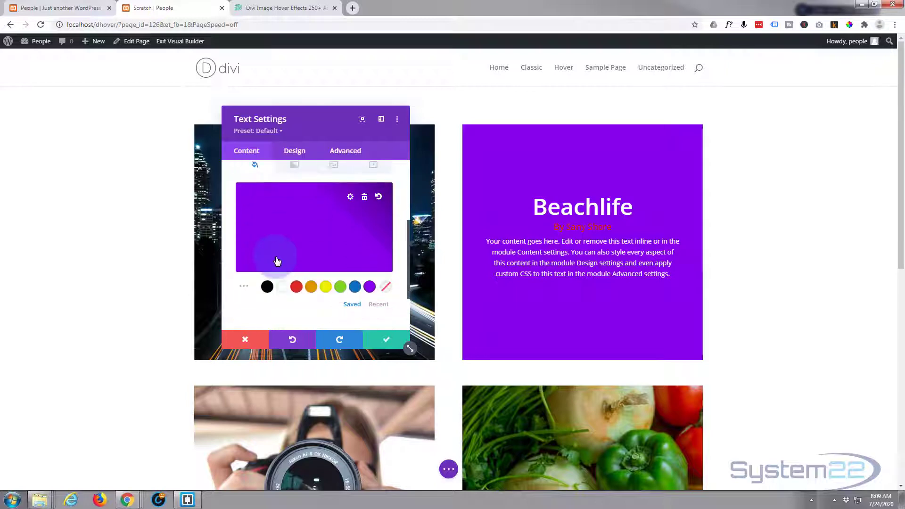
left_click(293, 228)
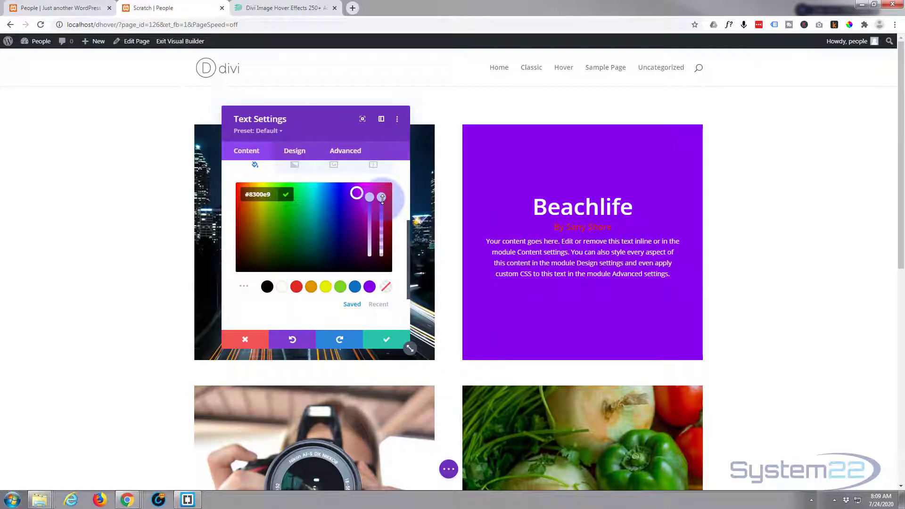
left_click_drag(383, 208, 383, 221)
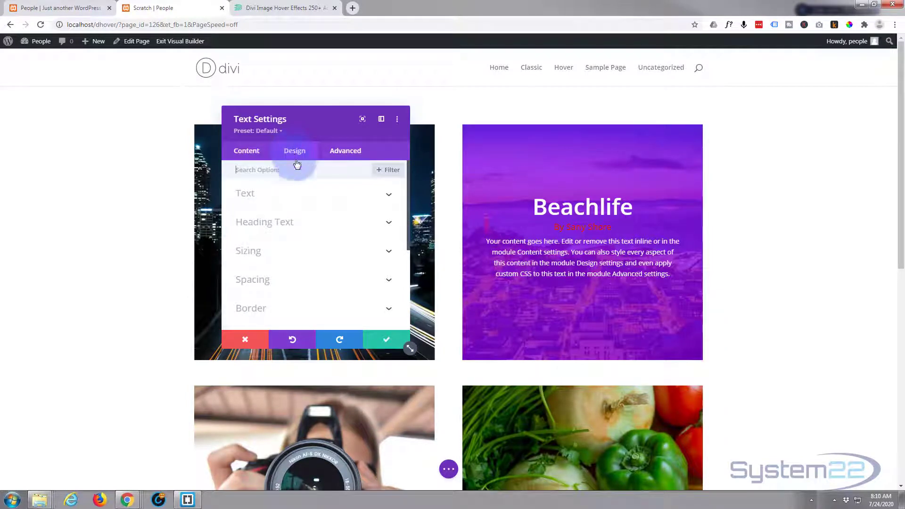
- Enable hover values for the Beachlife module's opacity filter, set its desktop opacity to 0%, and open the hover opacity setting
scroll(342, 263, "down", 3)
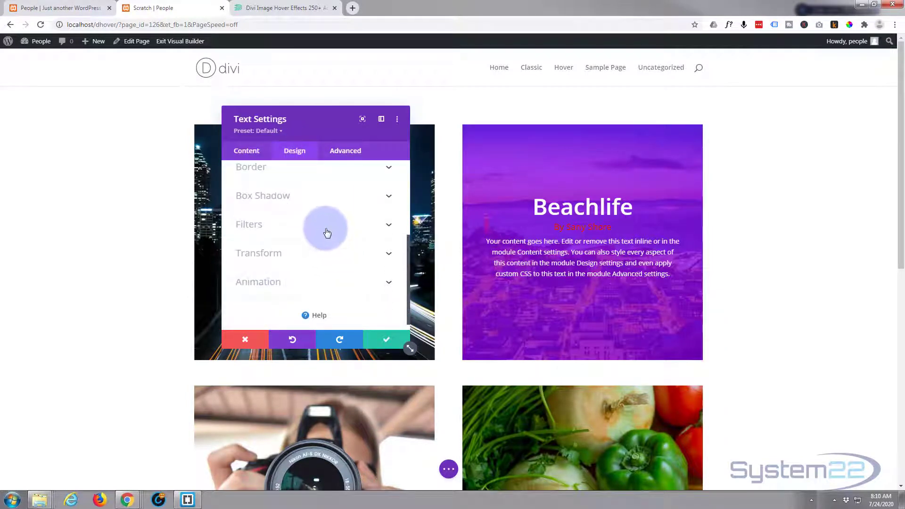
left_click(326, 231)
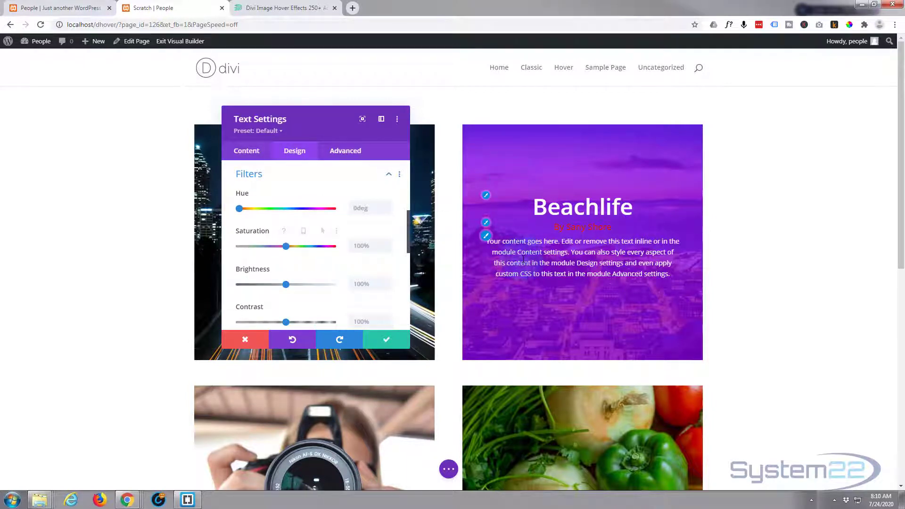
scroll(304, 268, "down", 3)
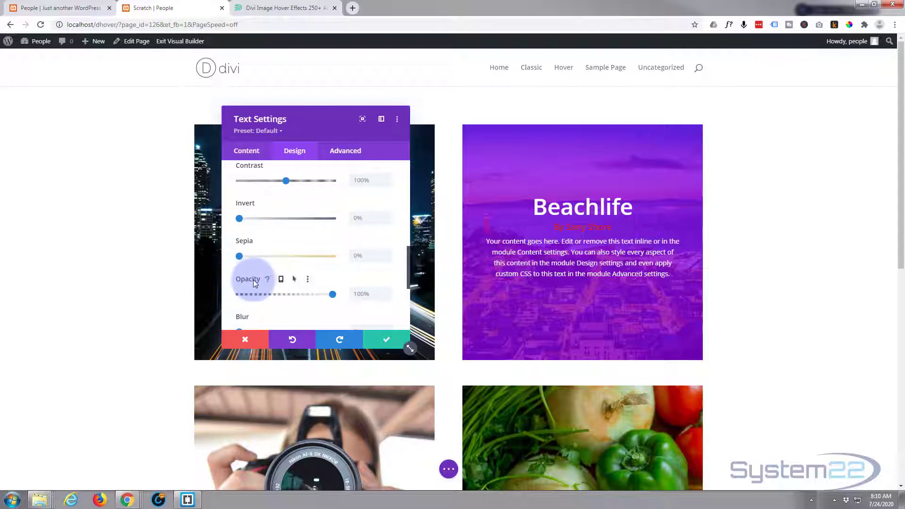
left_click(297, 280)
scroll(301, 266, "down", 2)
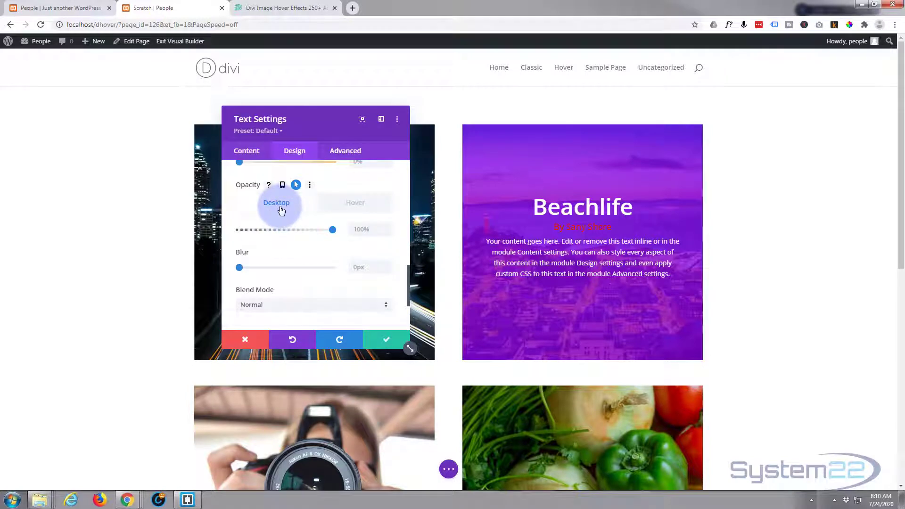
left_click(341, 207)
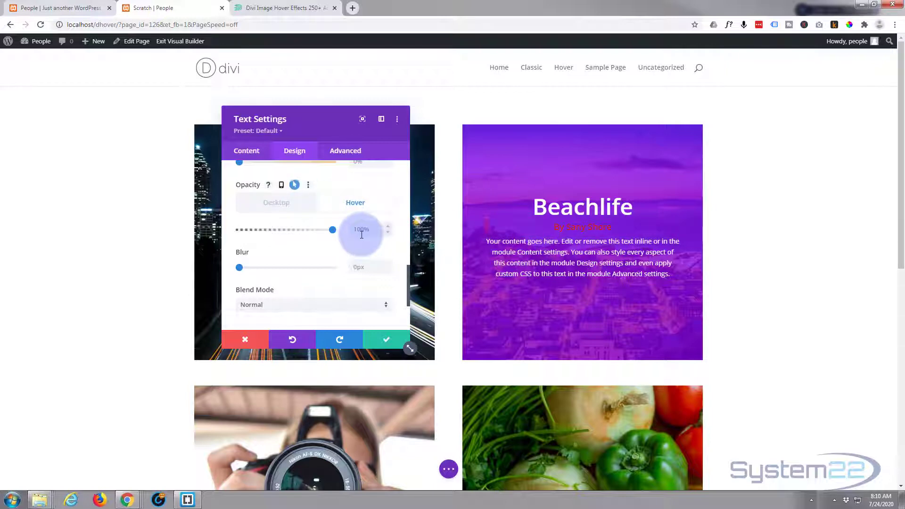
left_click(270, 206)
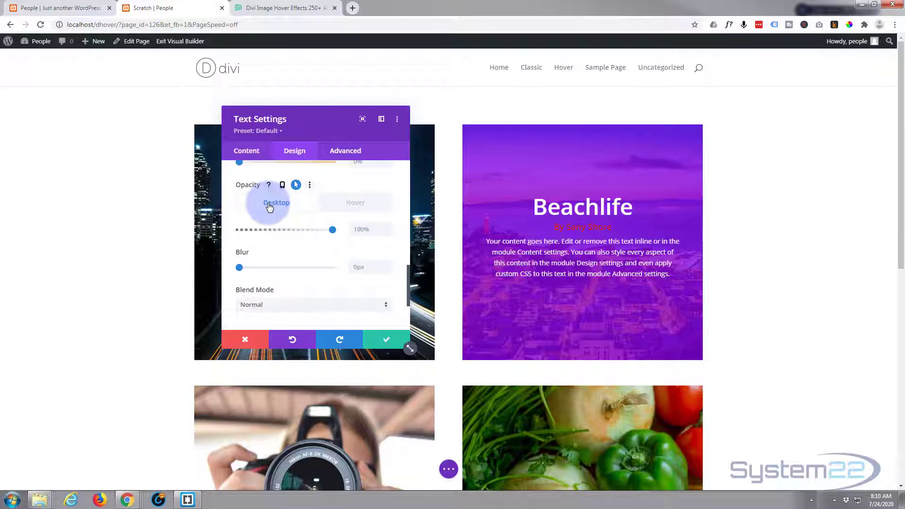
left_click_drag(333, 230, 228, 234)
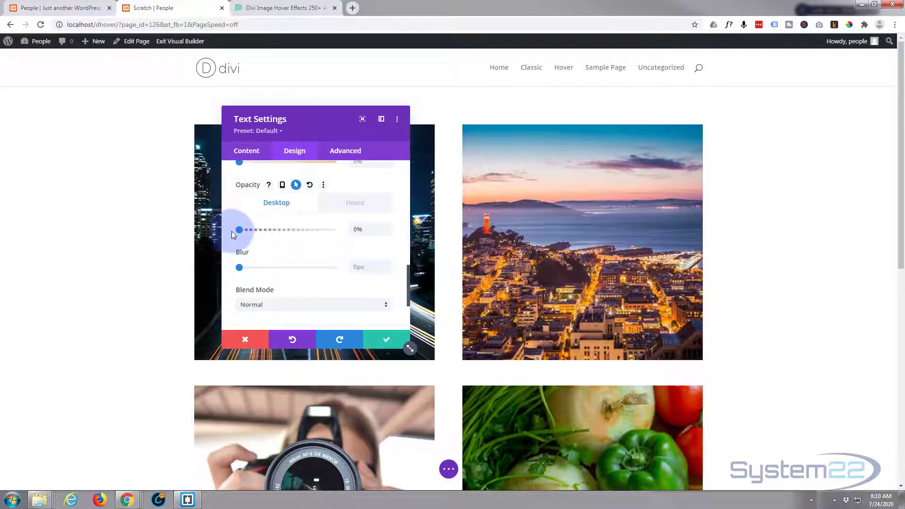
left_click(357, 203)
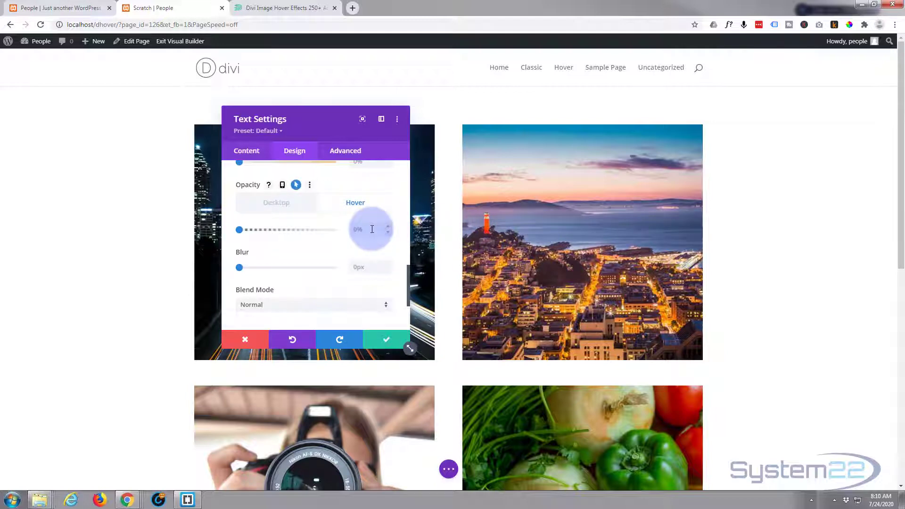
- Set the Beachlife module's transition duration to 1500ms and save the text module's settings
left_click(346, 151)
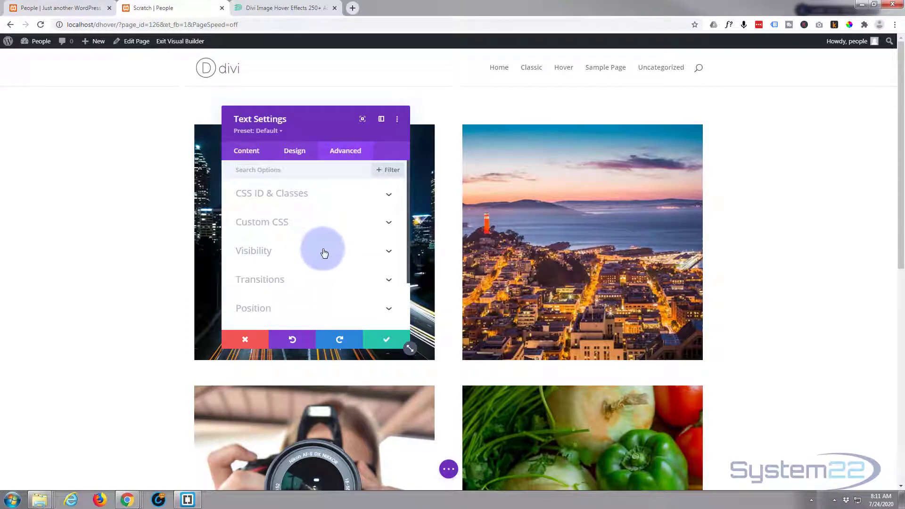
left_click(338, 280)
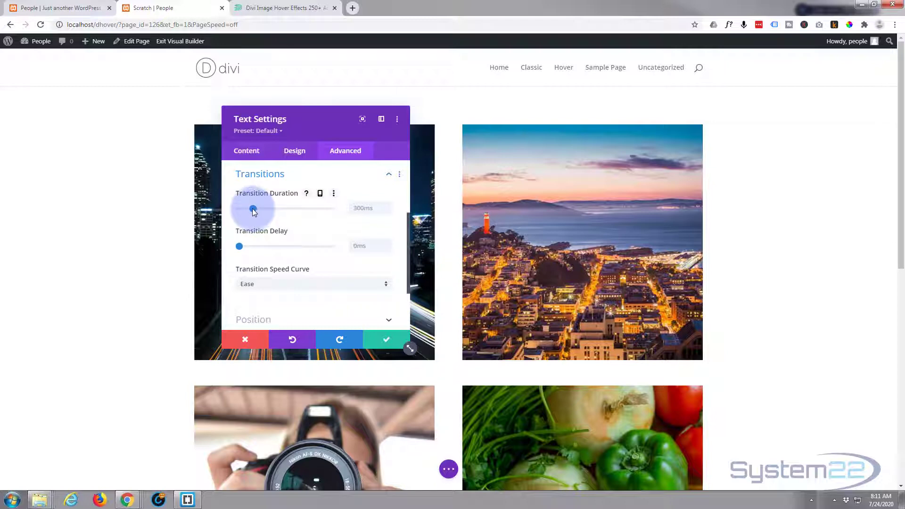
left_click_drag(266, 207, 355, 226)
left_click(357, 211)
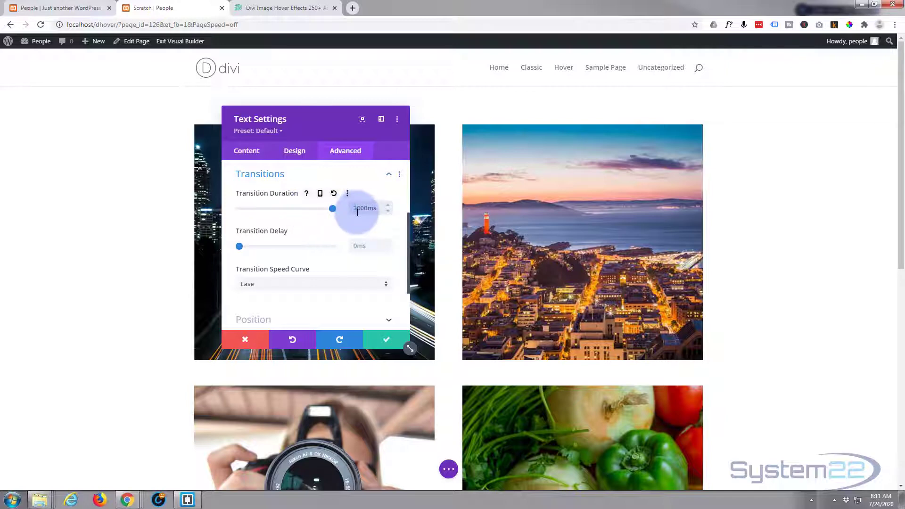
left_click_drag(302, 211, 290, 212)
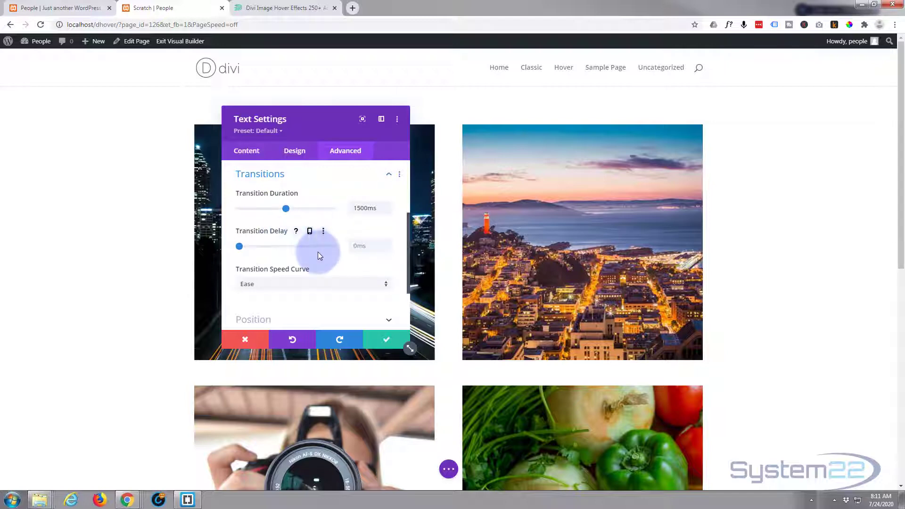
scroll(306, 247, "down", 1)
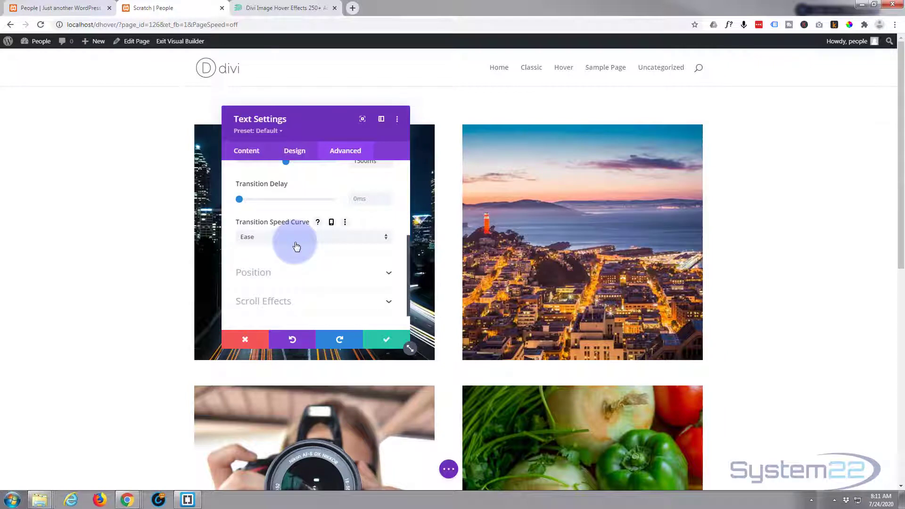
left_click(389, 343)
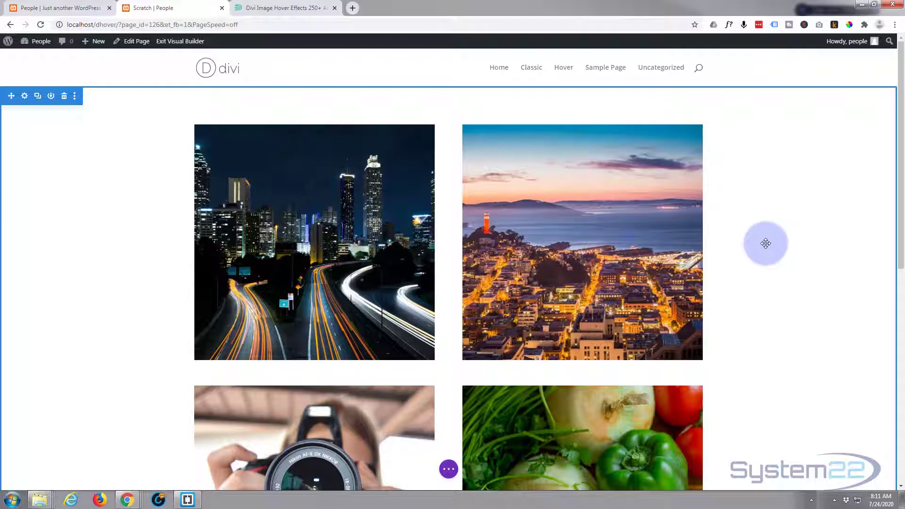
- Use the transform rotation of the row's second column to turn it about half a turn around its vertical axis
mouse_move(640, 252)
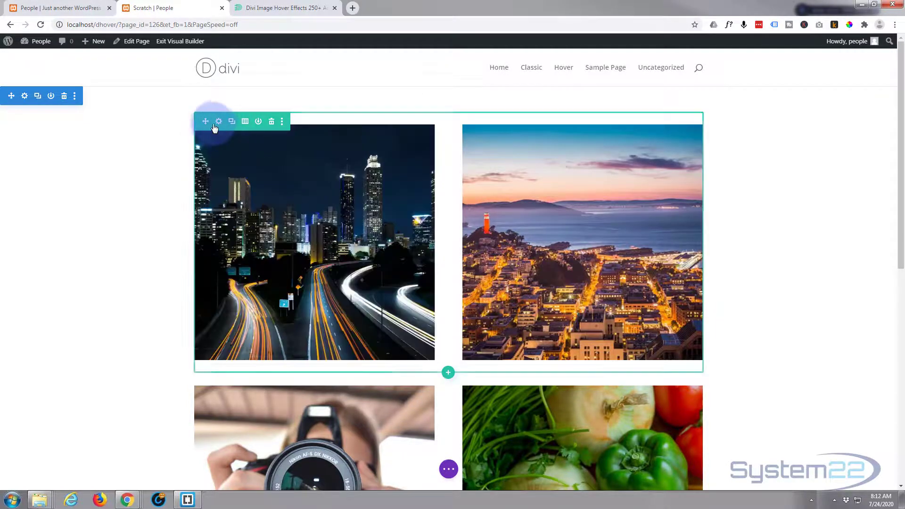
left_click(219, 122)
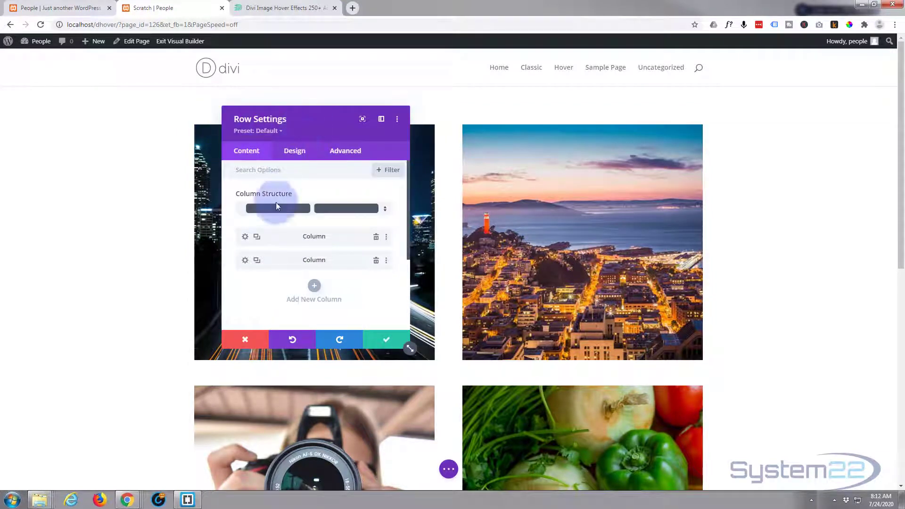
left_click(245, 262)
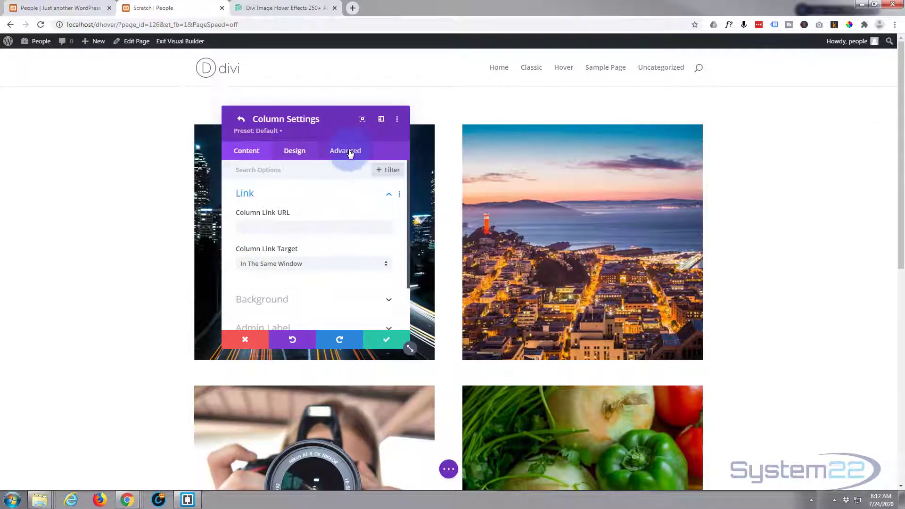
left_click(311, 157)
scroll(303, 175, "down", 3)
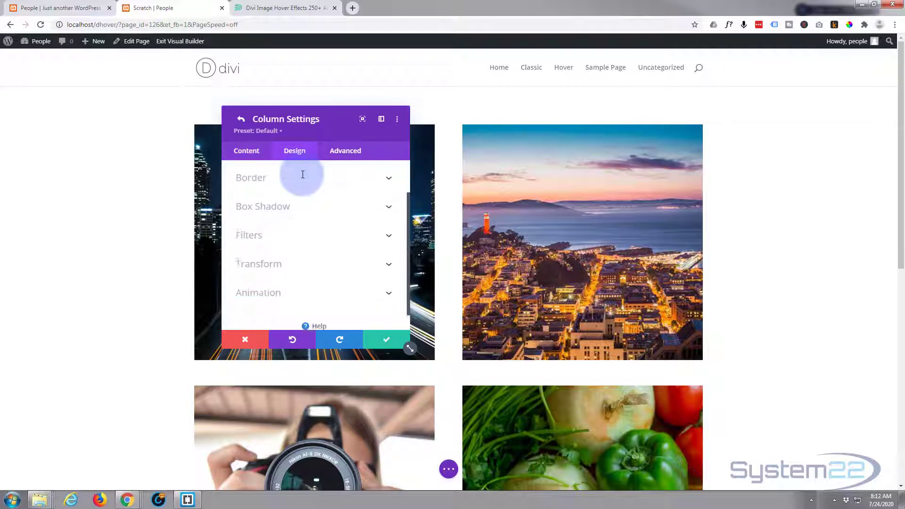
left_click(319, 241)
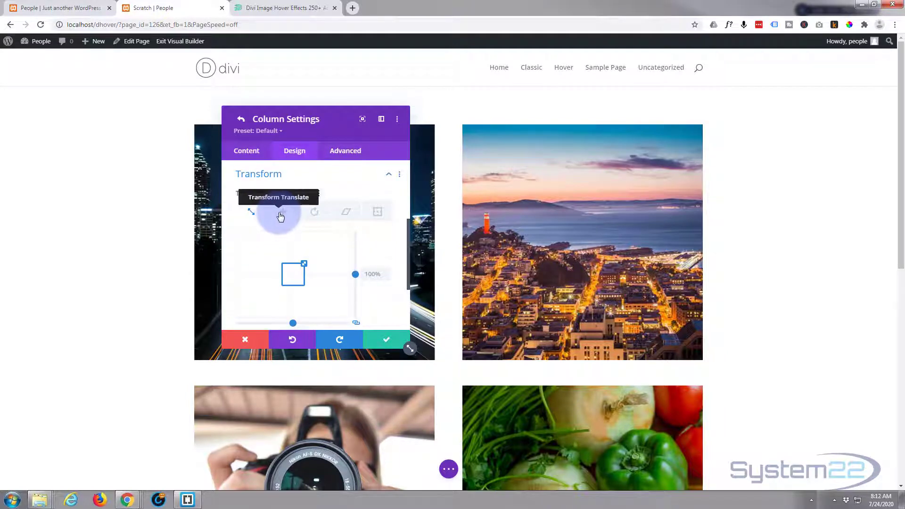
left_click(311, 216)
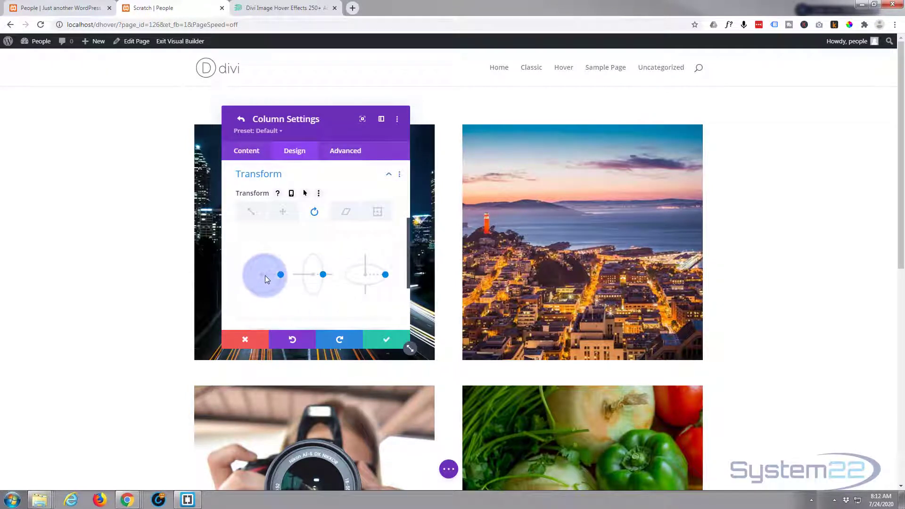
left_click_drag(275, 271, 326, 280)
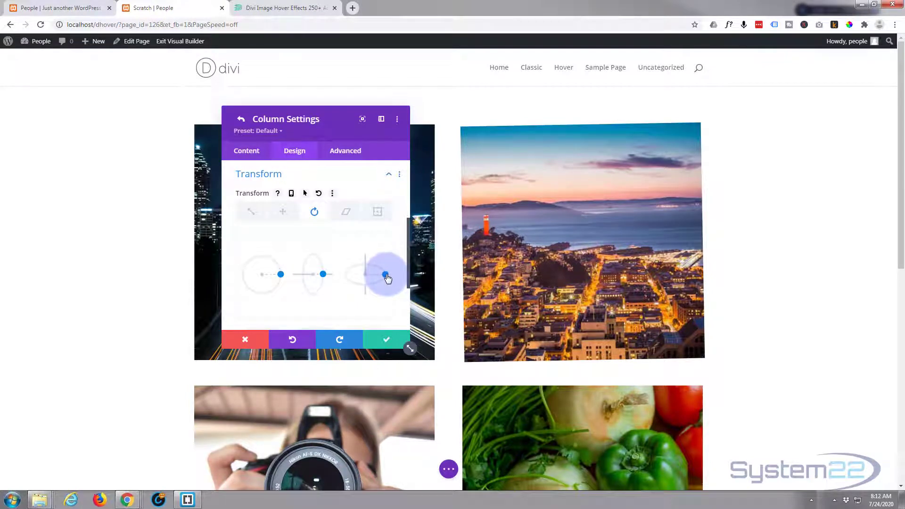
left_click_drag(386, 278, 339, 275)
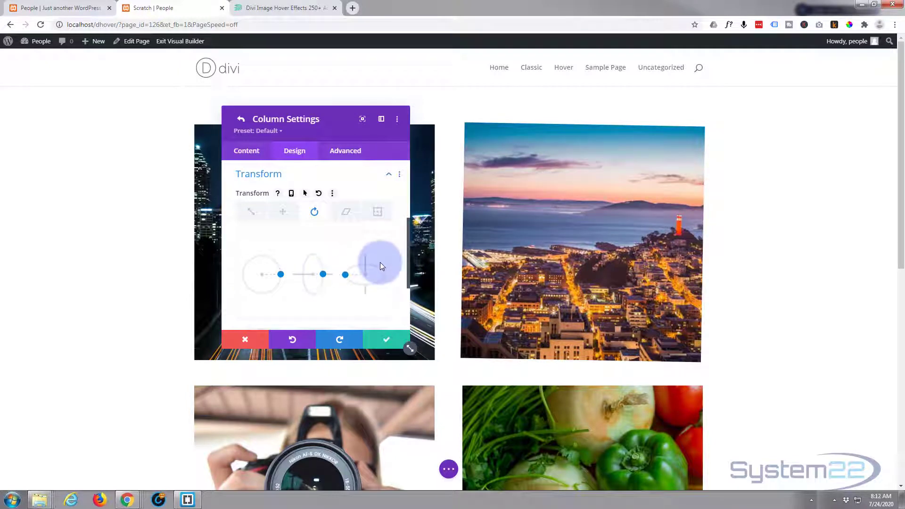
- Set the second column's rotation to 180deg around the vertical axis and 0deg on the other two axes
scroll(380, 262, "down", 2)
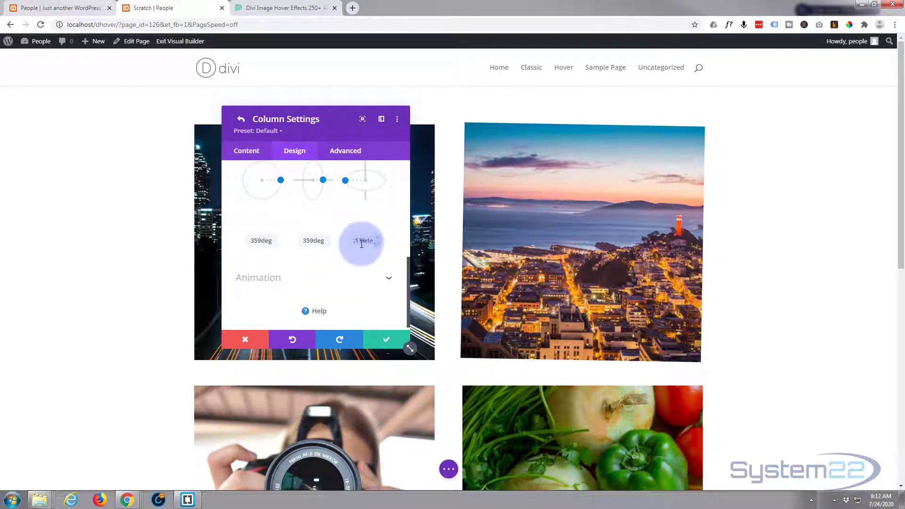
left_click(378, 238)
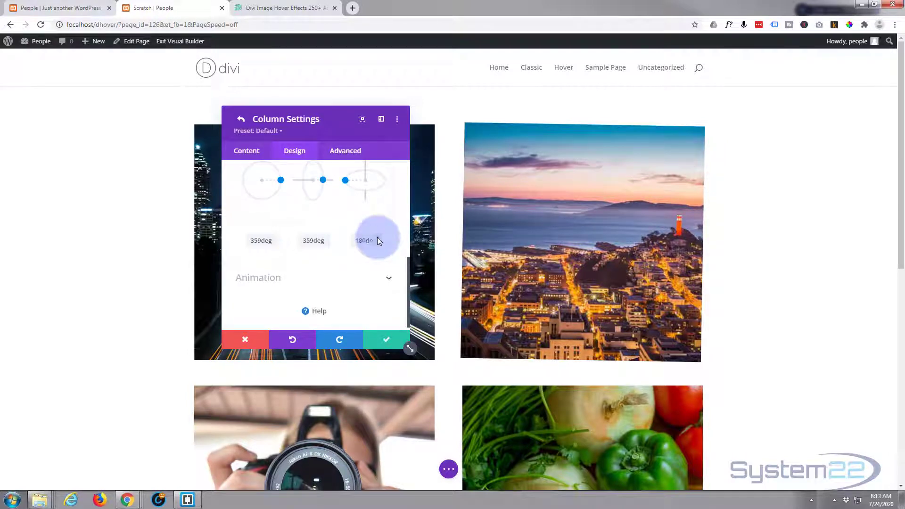
left_click(273, 239)
left_click(274, 237)
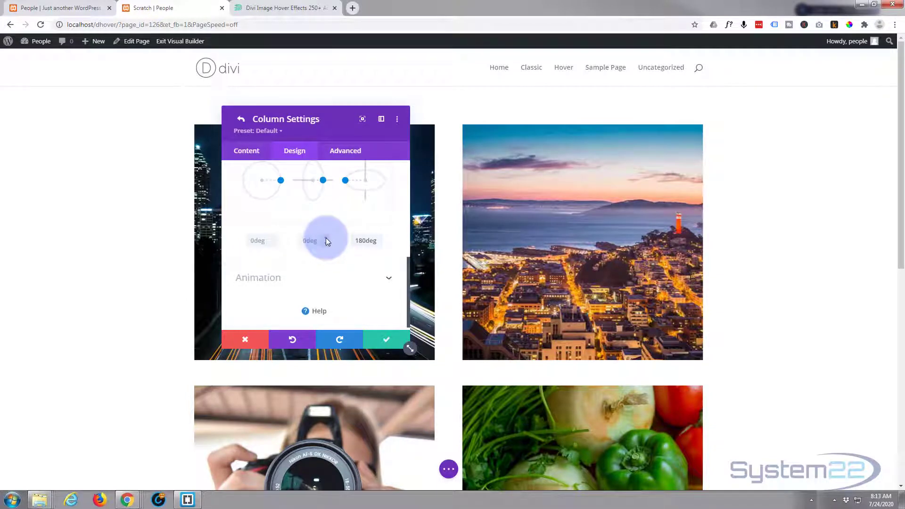
- Enable hover values for the second column's transform and set its hover rotation around the vertical axis to 0deg
scroll(349, 269, "up", 1)
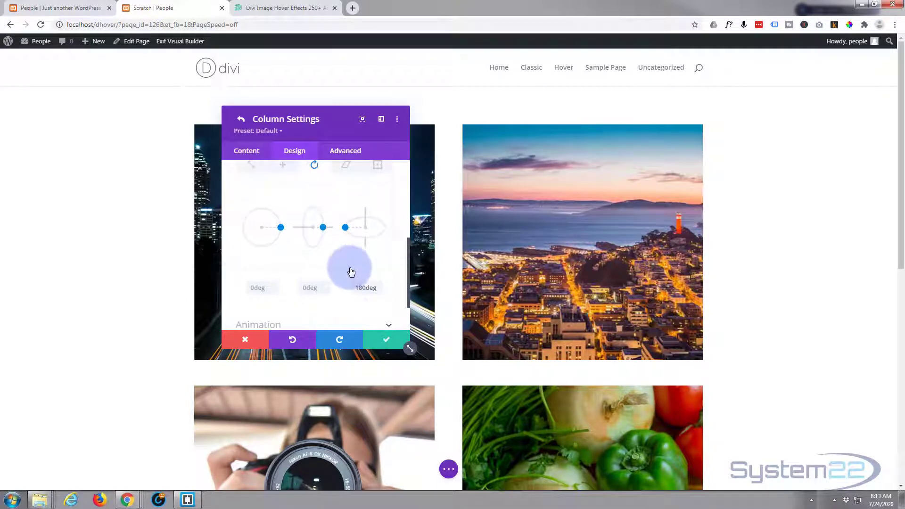
scroll(349, 271, "up", 1)
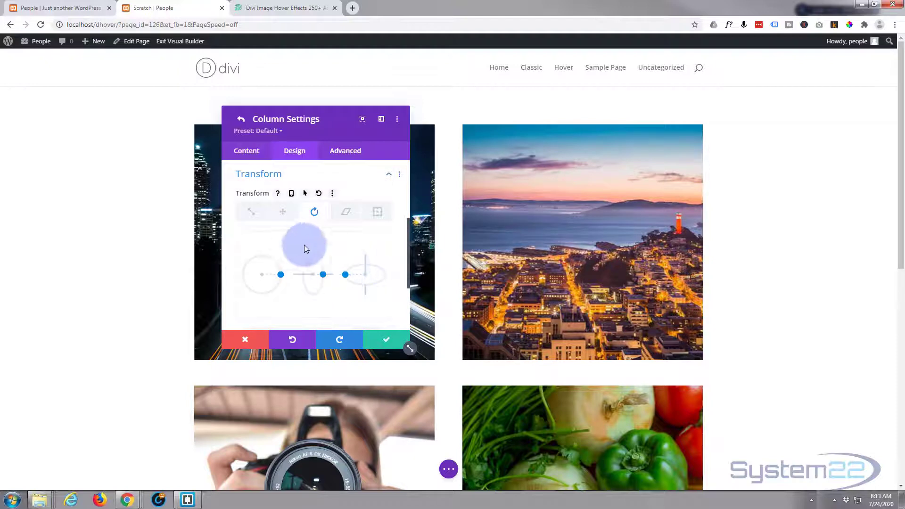
left_click(305, 193)
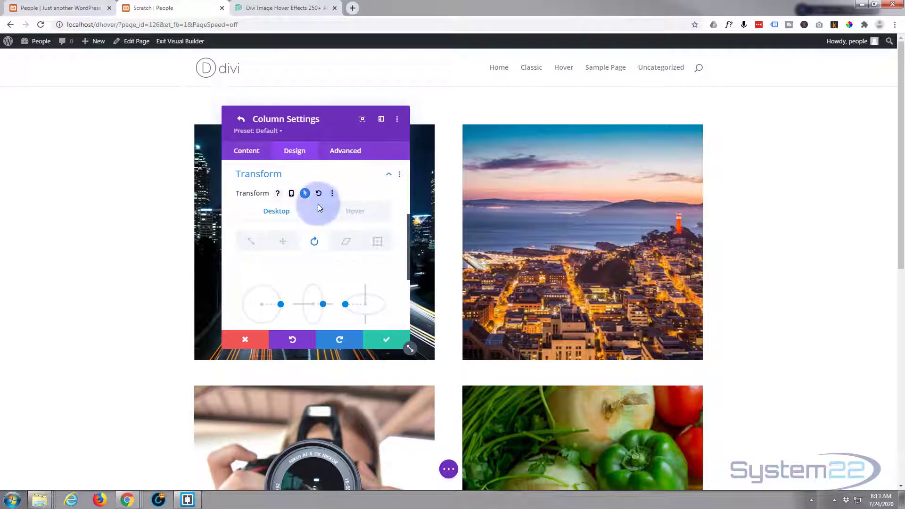
left_click(288, 212)
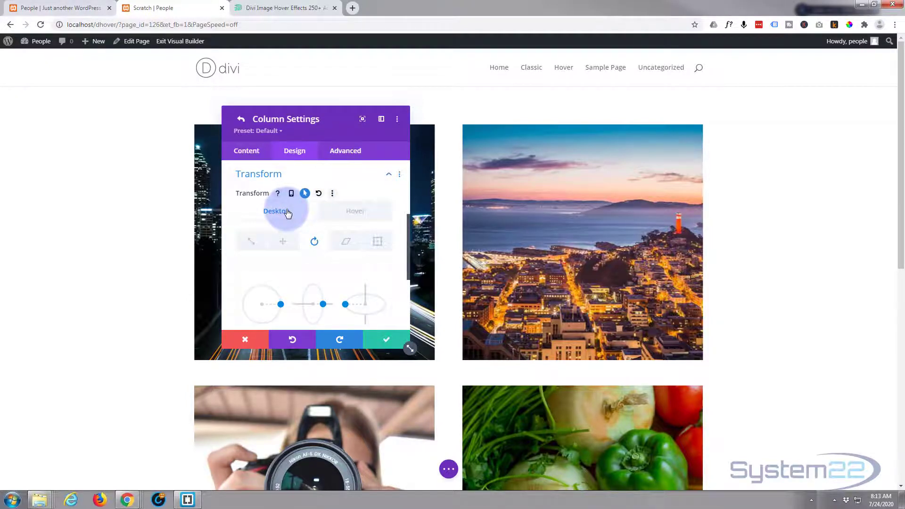
left_click(349, 216)
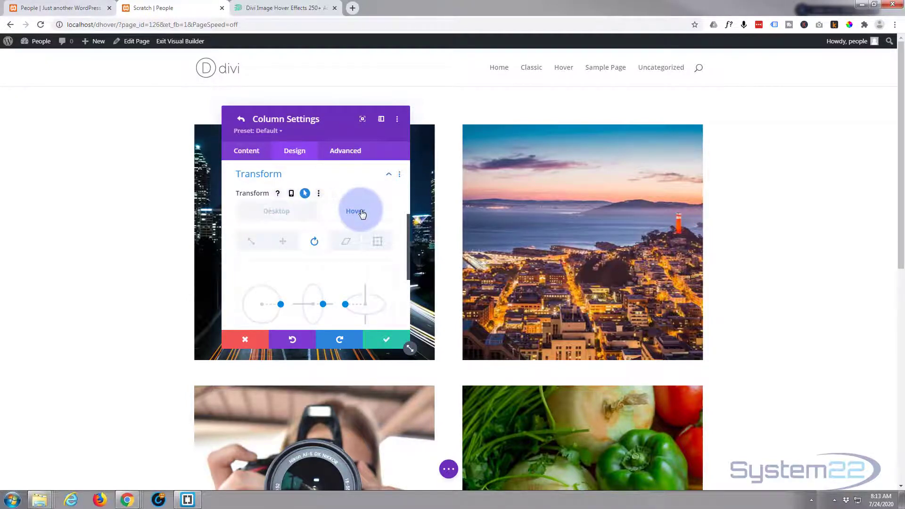
scroll(356, 236, "down", 1)
left_click(350, 254)
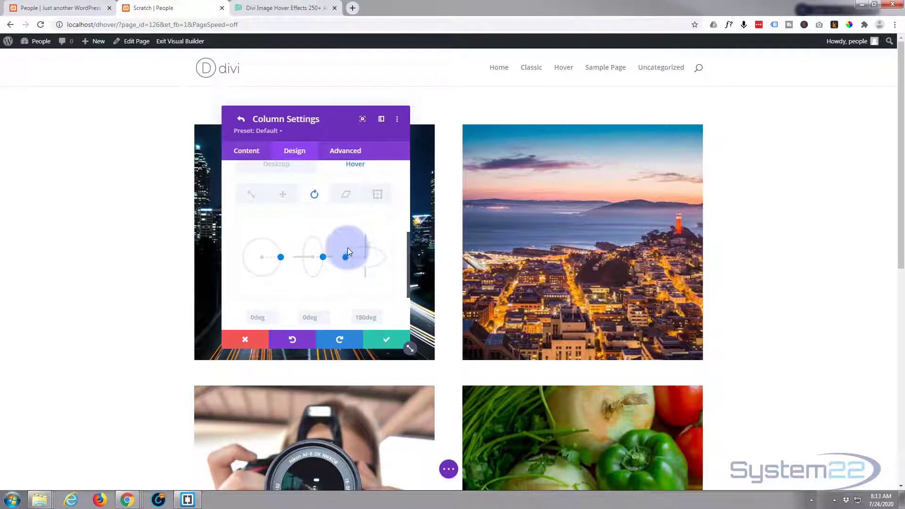
left_click_drag(344, 257, 387, 261)
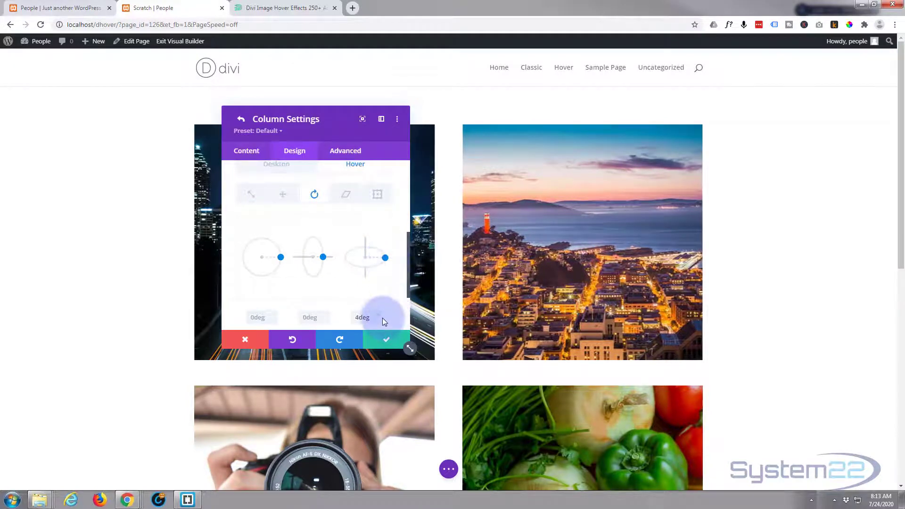
left_click(379, 320)
left_click(379, 320)
left_click(379, 320)
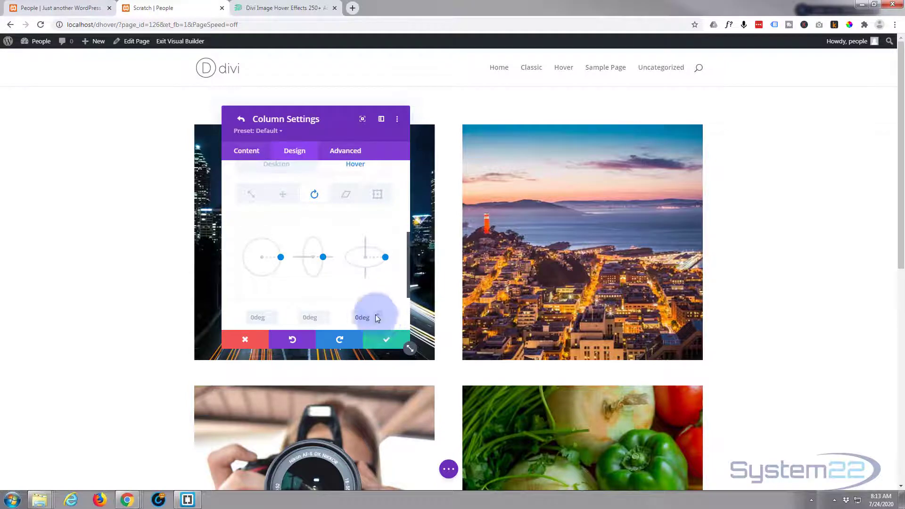
left_click(279, 166)
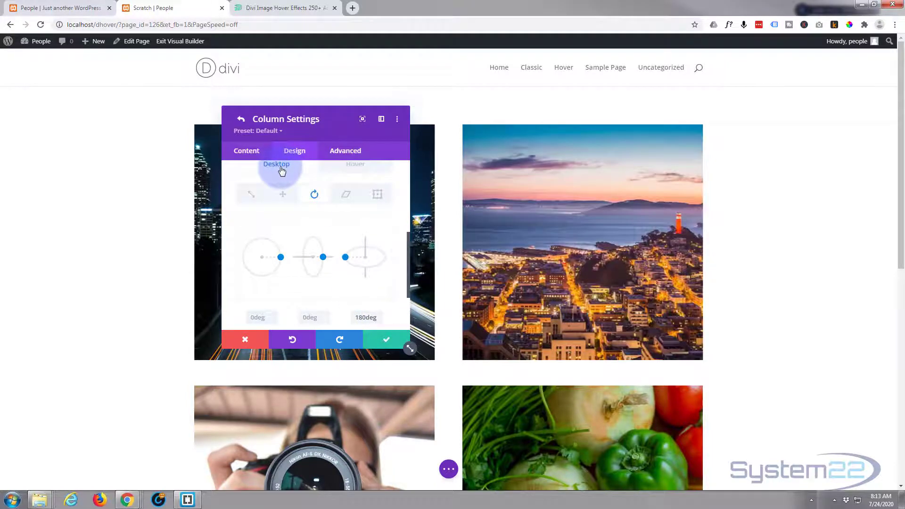
left_click(358, 165)
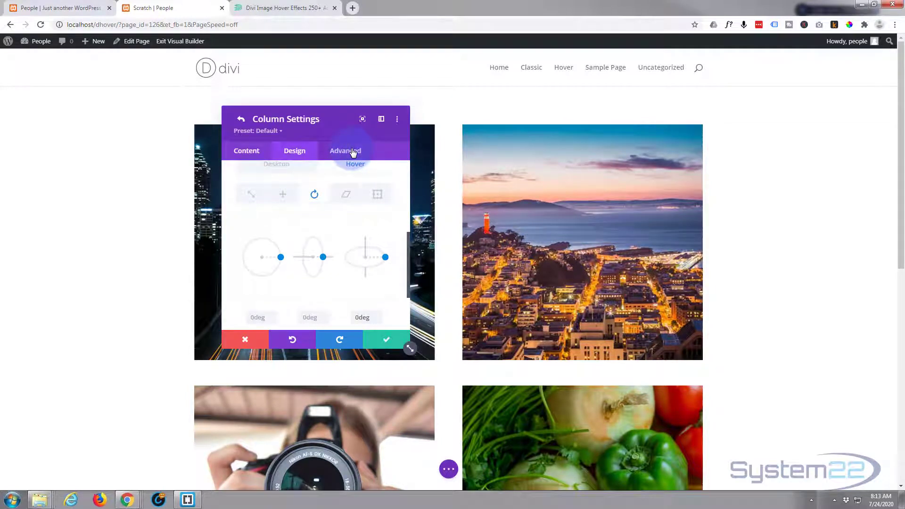
- Set the second column's transition duration to 1000ms and save the column and row settings
left_click(353, 152)
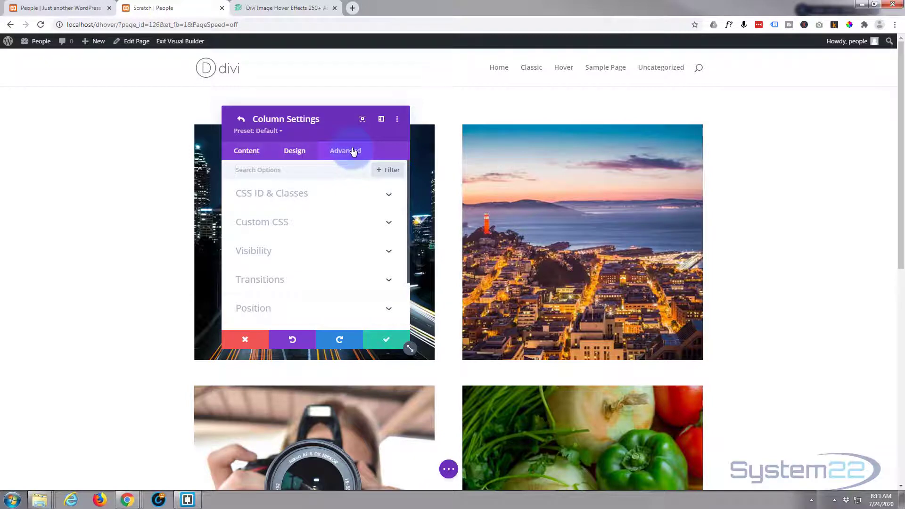
left_click(323, 282)
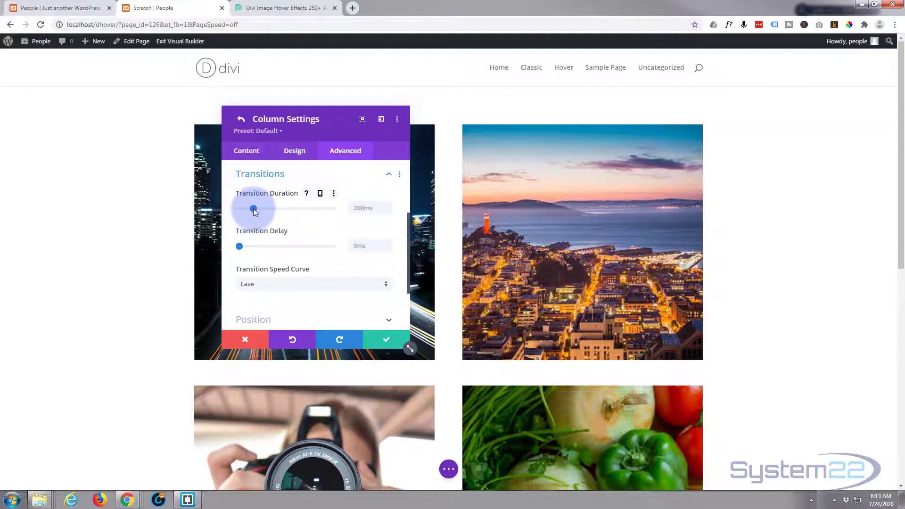
left_click_drag(271, 208, 288, 211)
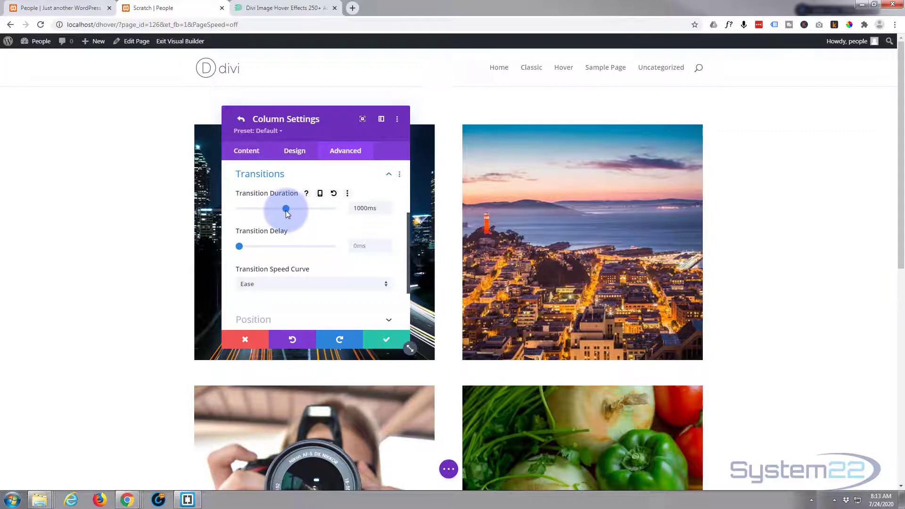
left_click(387, 347)
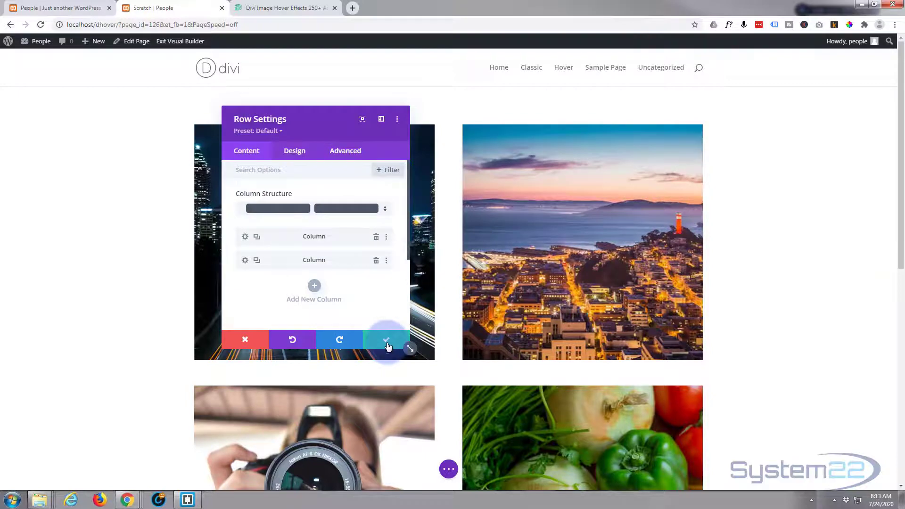
left_click(388, 346)
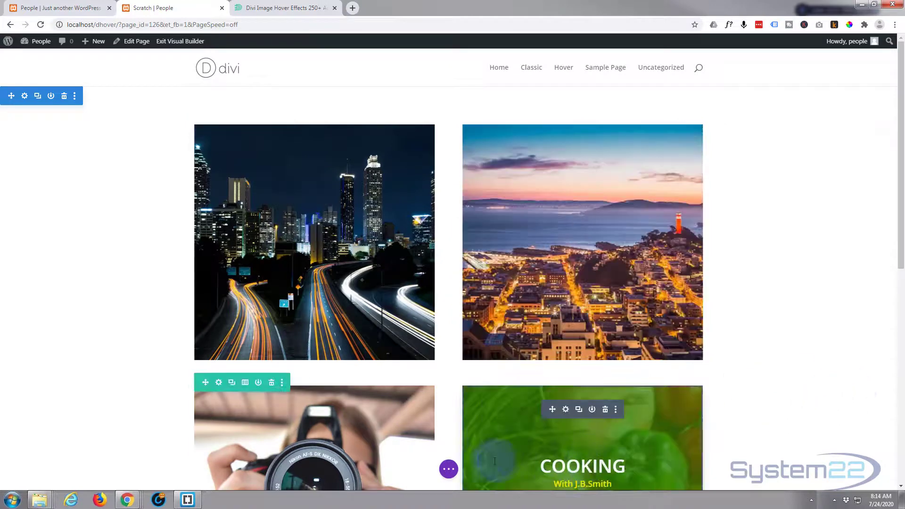
- Save the page as a draft and exit the Visual Builder to preview the second column's flip effect
left_click(449, 470)
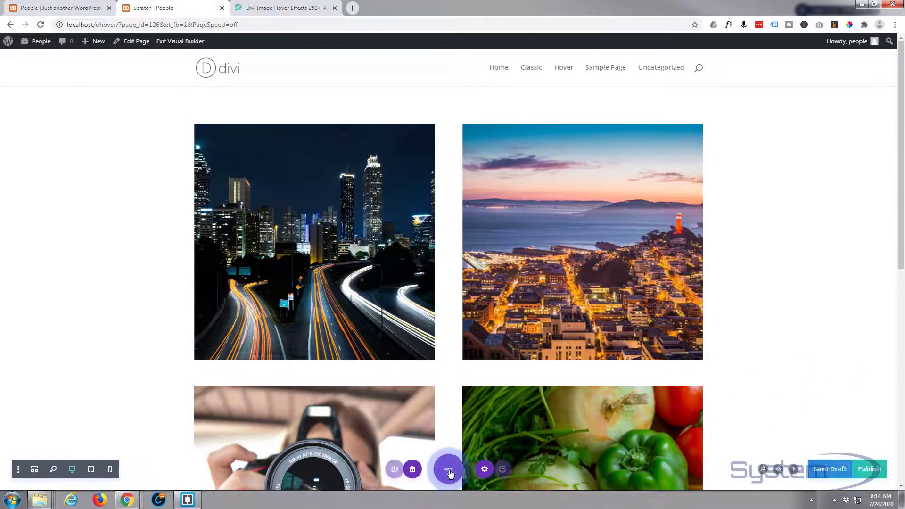
left_click(829, 470)
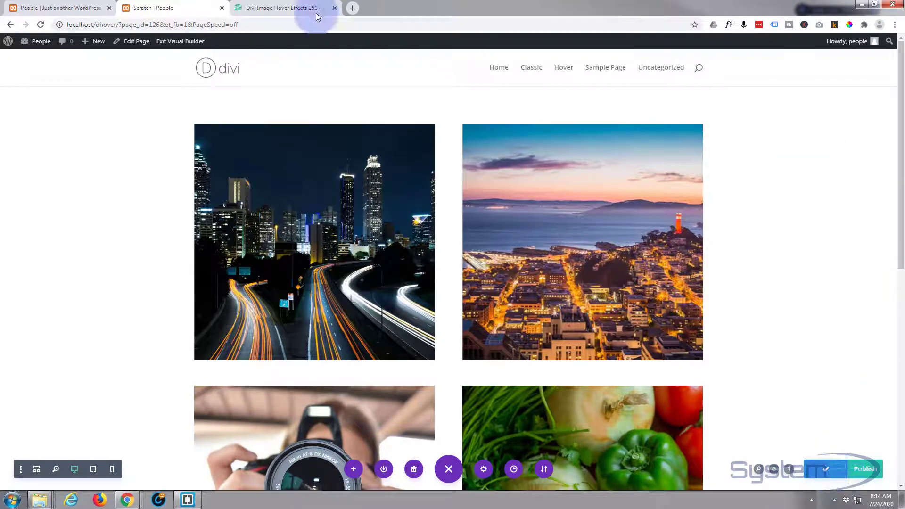
left_click(165, 41)
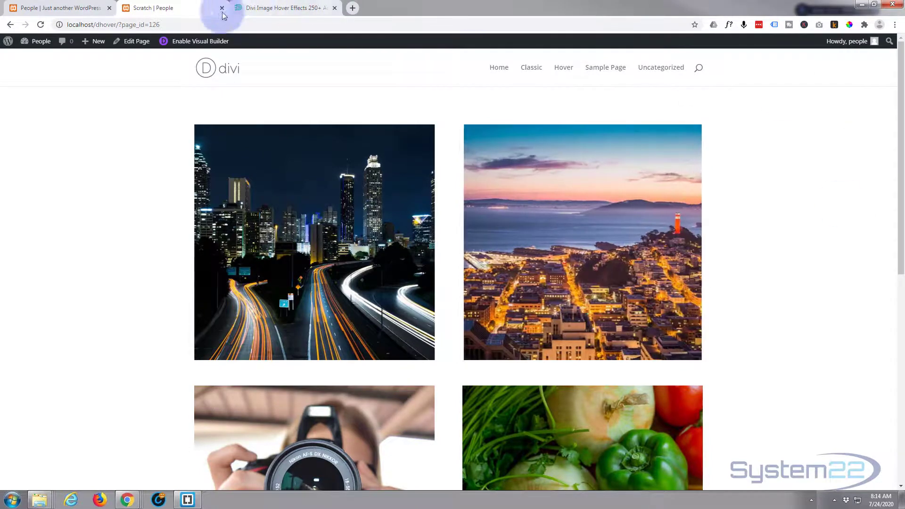
- Return to the Visual Builder, set the Beachlife text module's hover opacity filter to 100%, and save the module settings
left_click(210, 42)
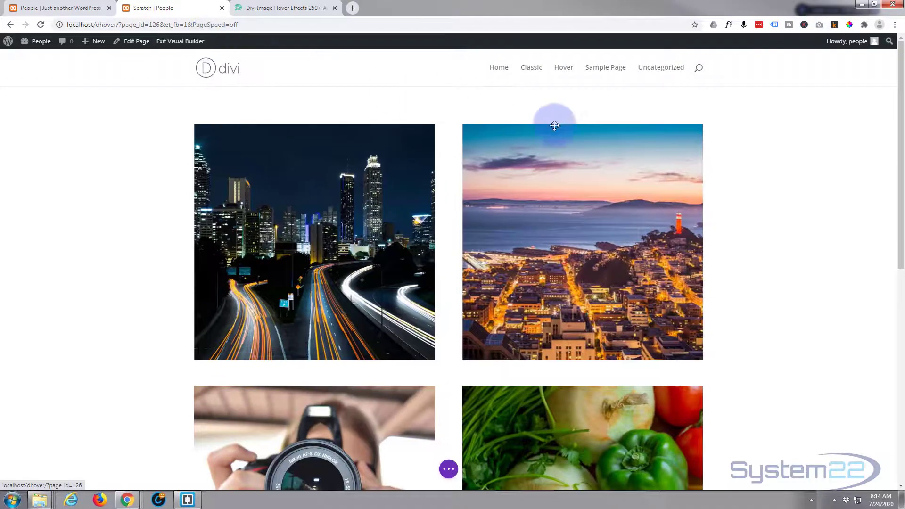
mouse_move(644, 194)
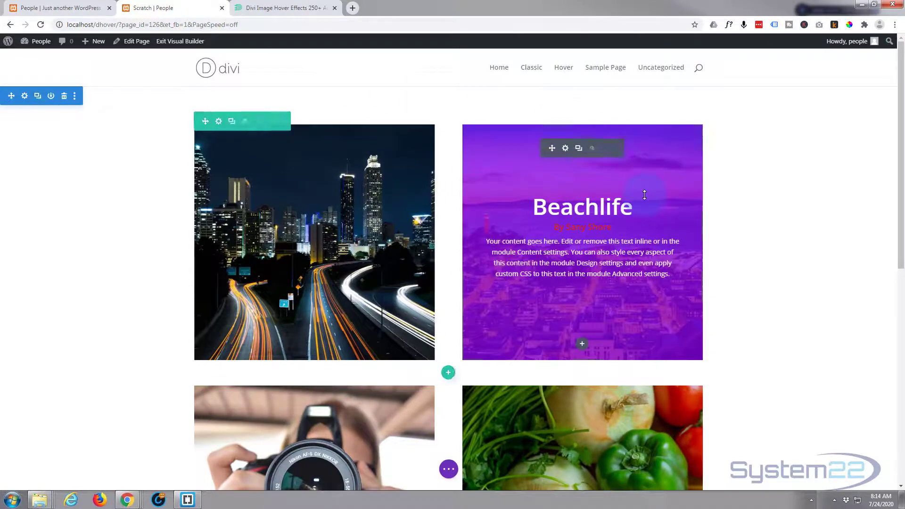
left_click(565, 149)
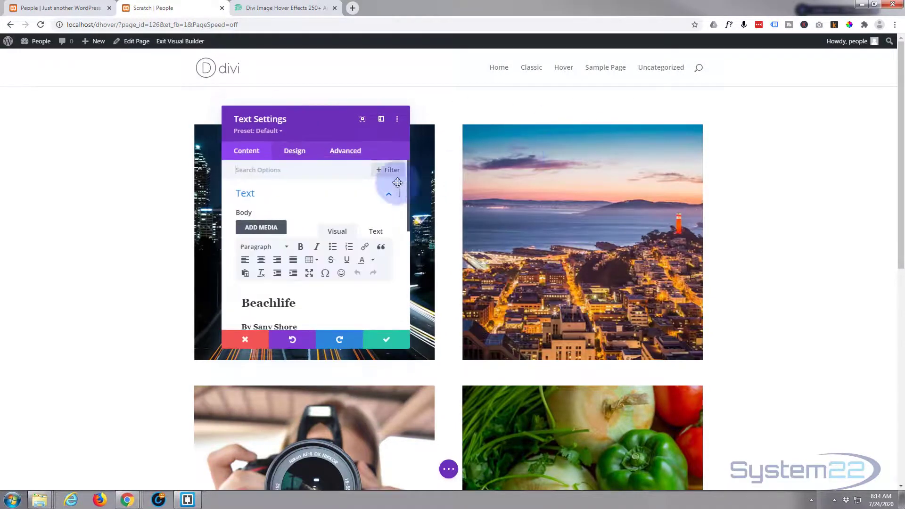
left_click(297, 154)
scroll(334, 205, "down", 5)
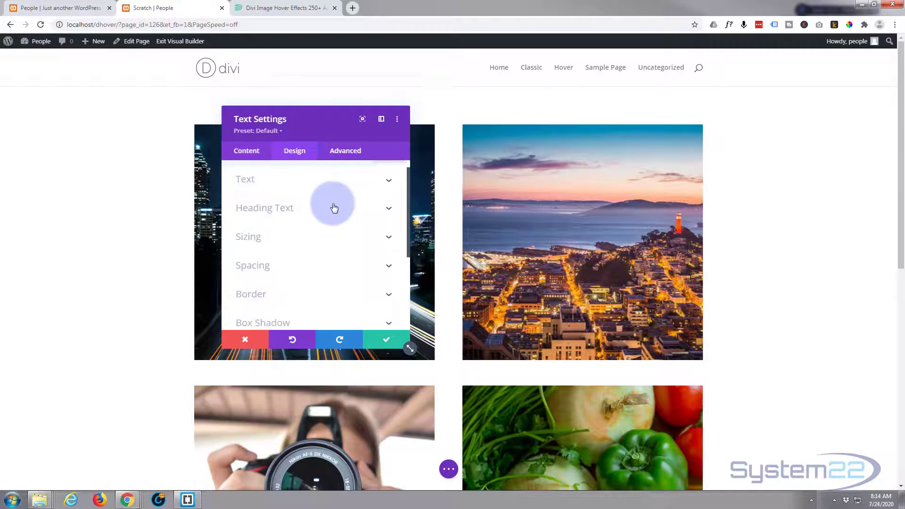
scroll(334, 207, "down", 2)
left_click(326, 209)
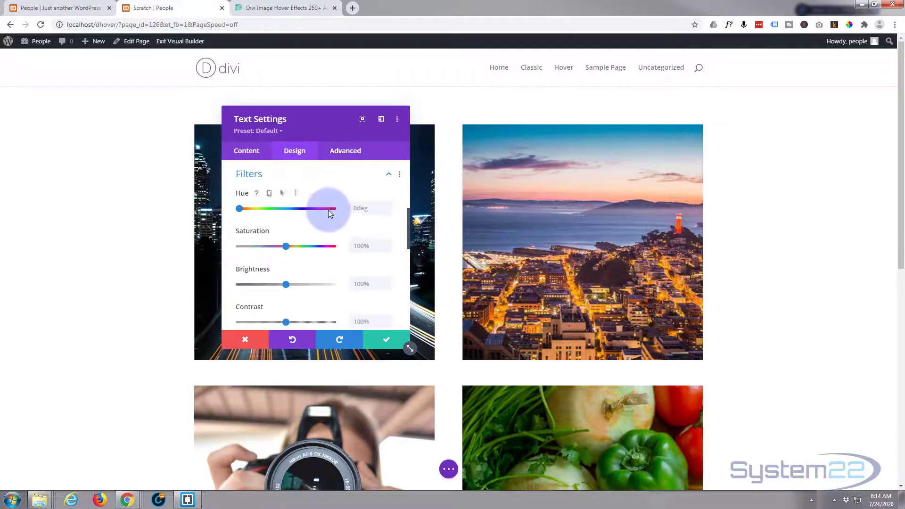
scroll(331, 208, "down", 3)
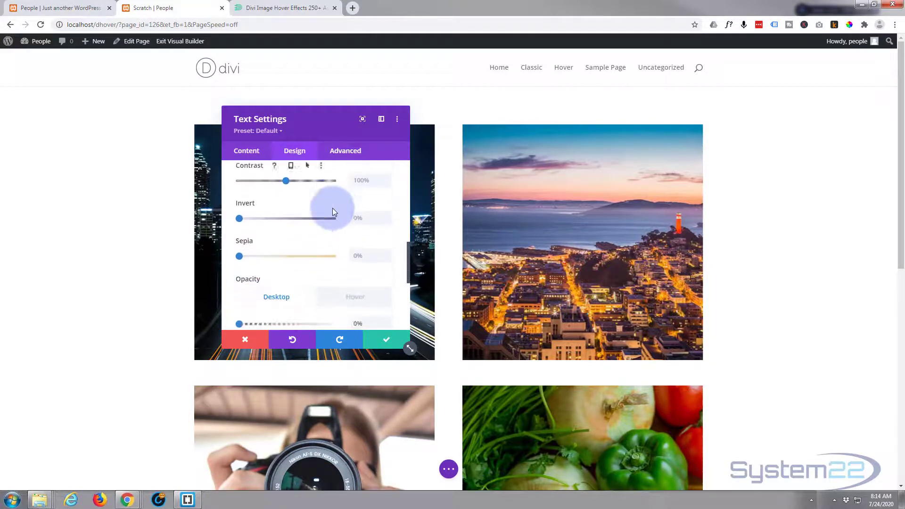
scroll(332, 209, "down", 1)
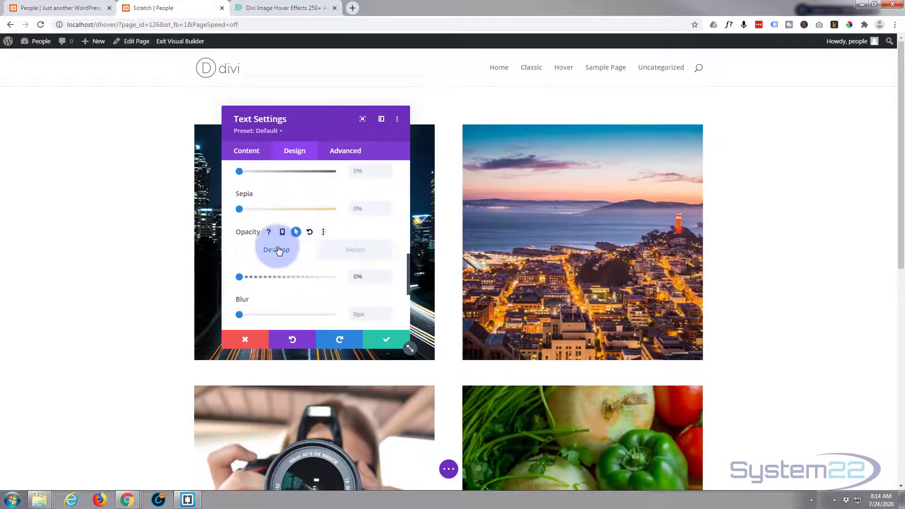
left_click(357, 255)
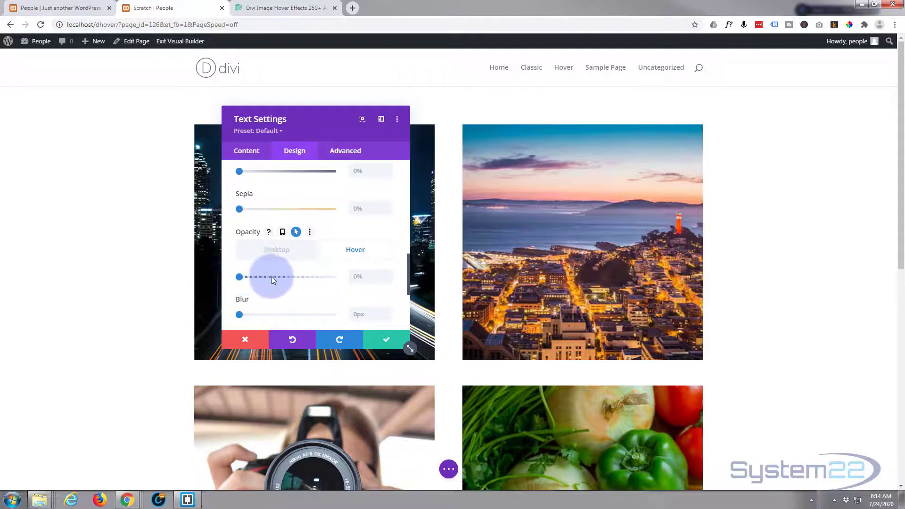
left_click_drag(272, 279, 344, 281)
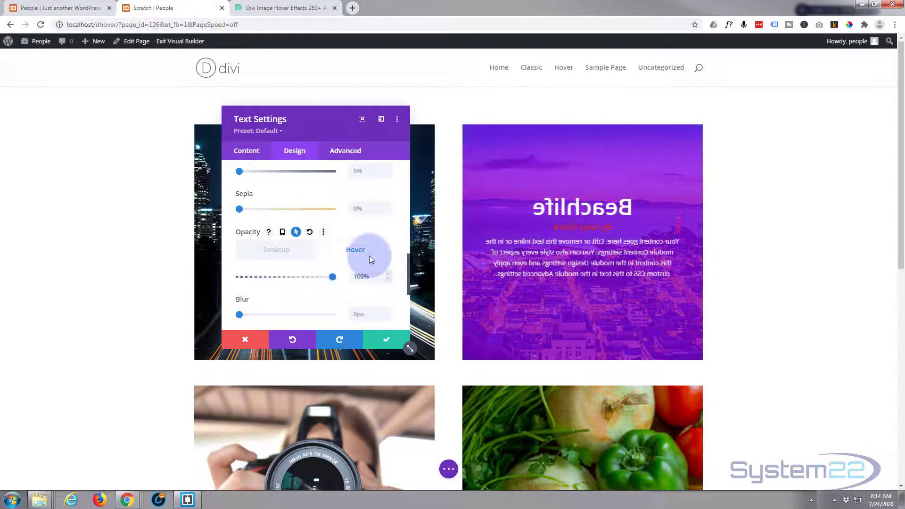
left_click(272, 253)
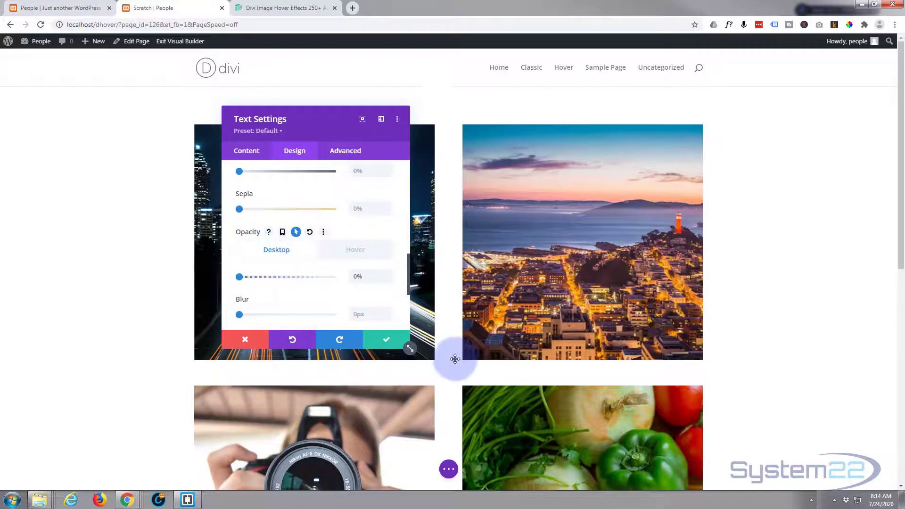
left_click(390, 338)
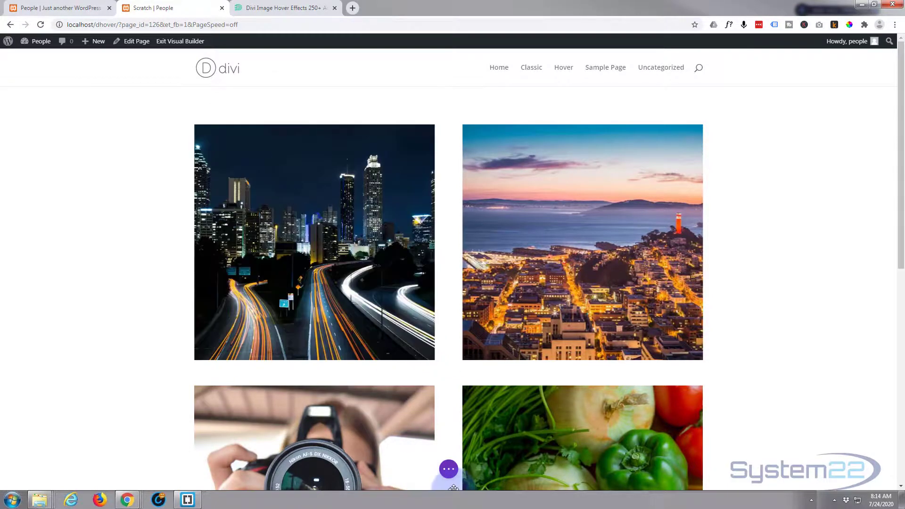
- Save the page draft again and exit the Visual Builder to test the hover effects of the Beachlife and Nightlife images
left_click(449, 469)
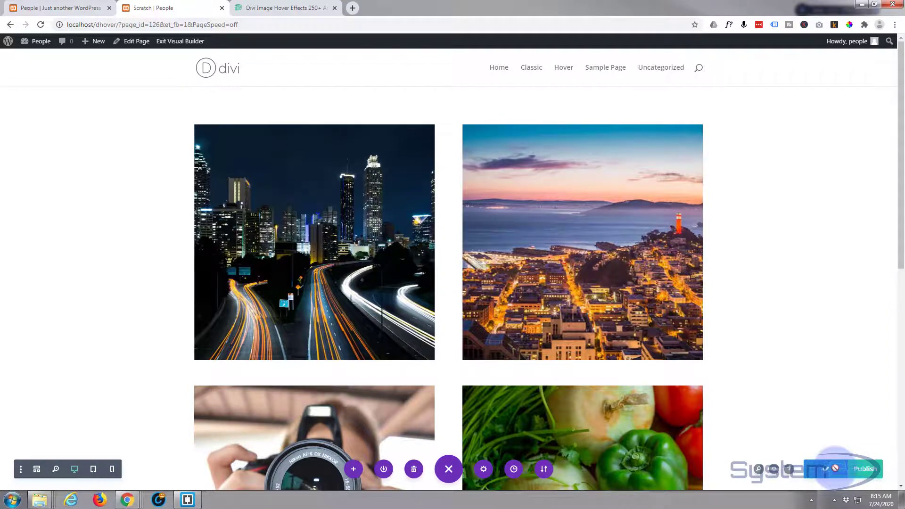
left_click(178, 43)
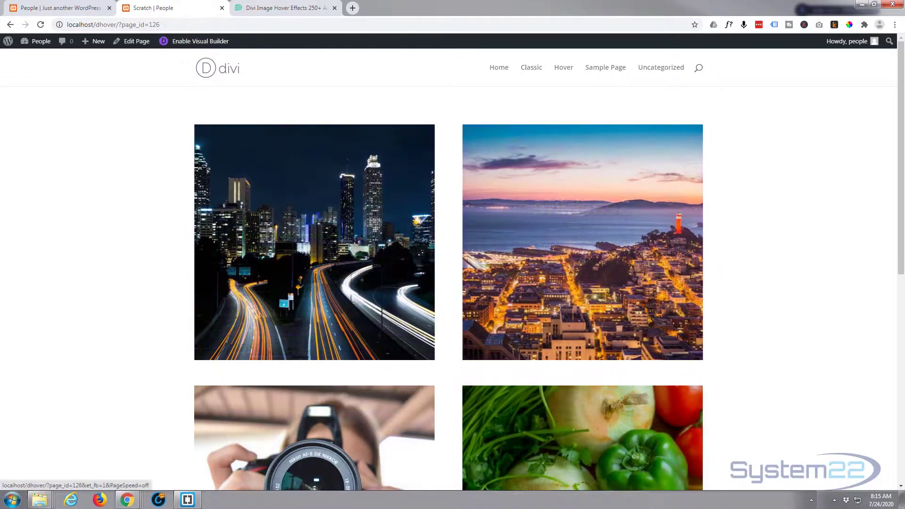
mouse_move(563, 248)
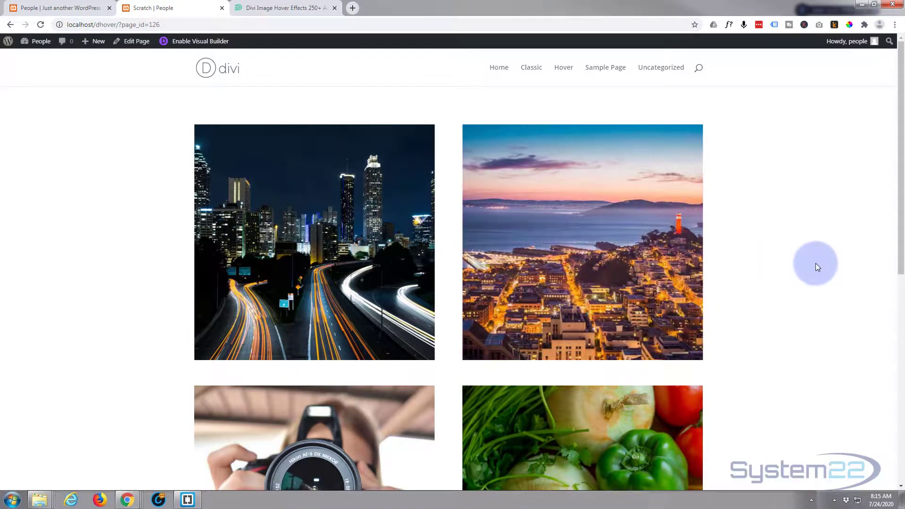
mouse_move(597, 261)
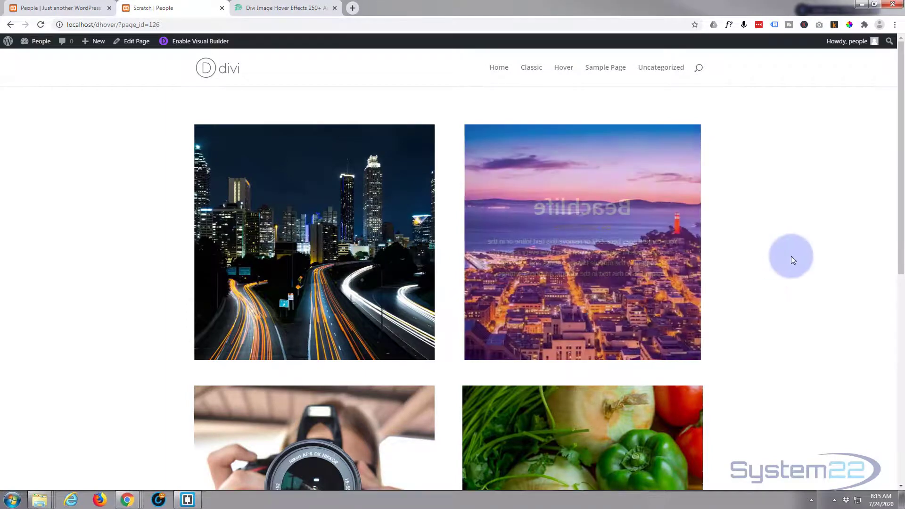
mouse_move(651, 252)
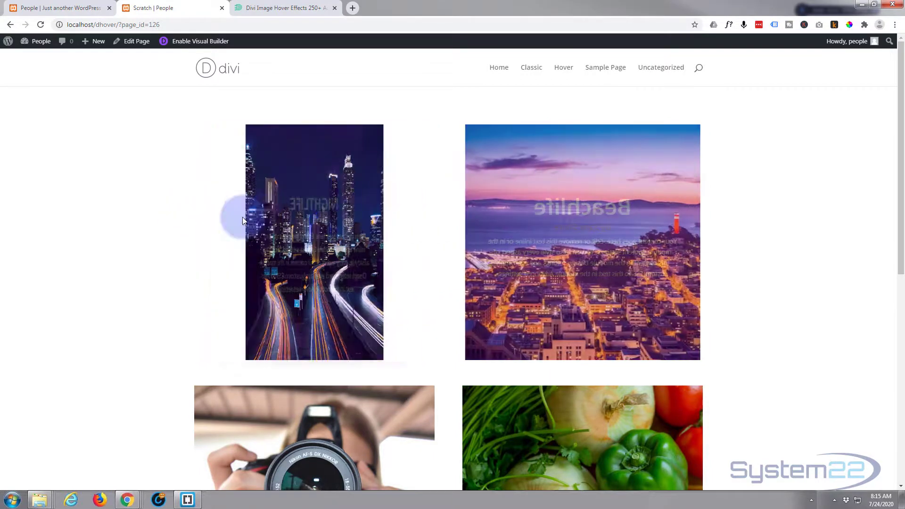
mouse_move(242, 218)
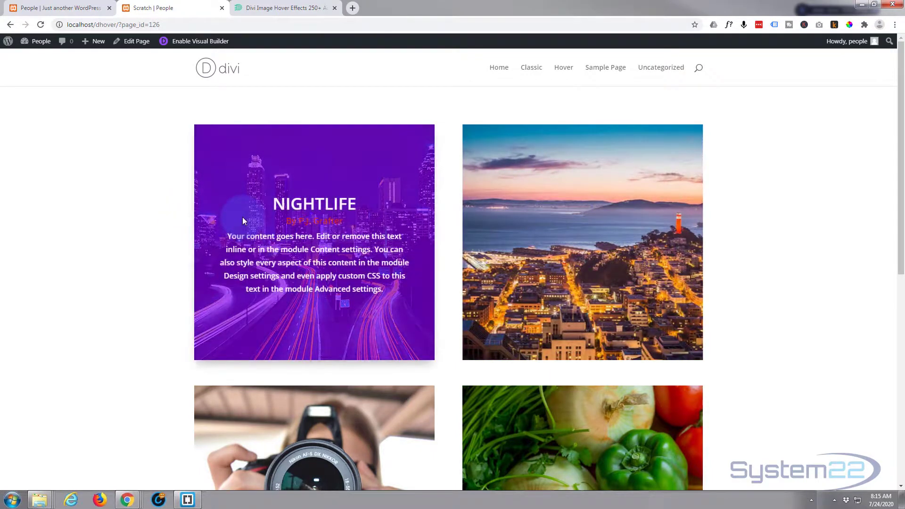